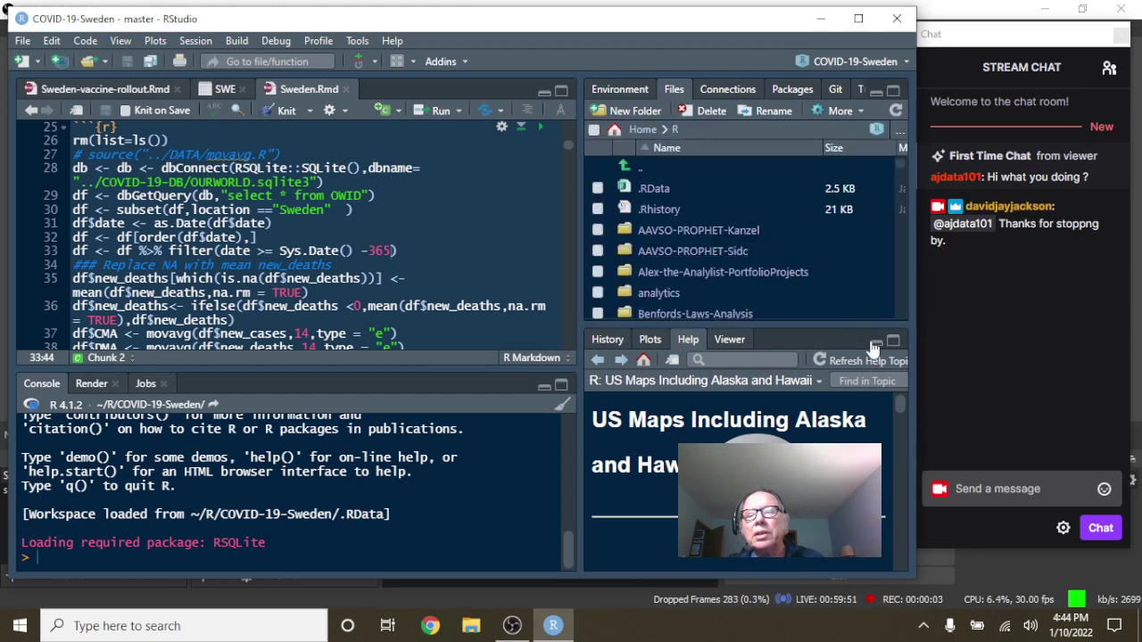
- Collapse the Help pane, then open the COVID-19-uscovid19.org folder's .Rproj project file
click(874, 342)
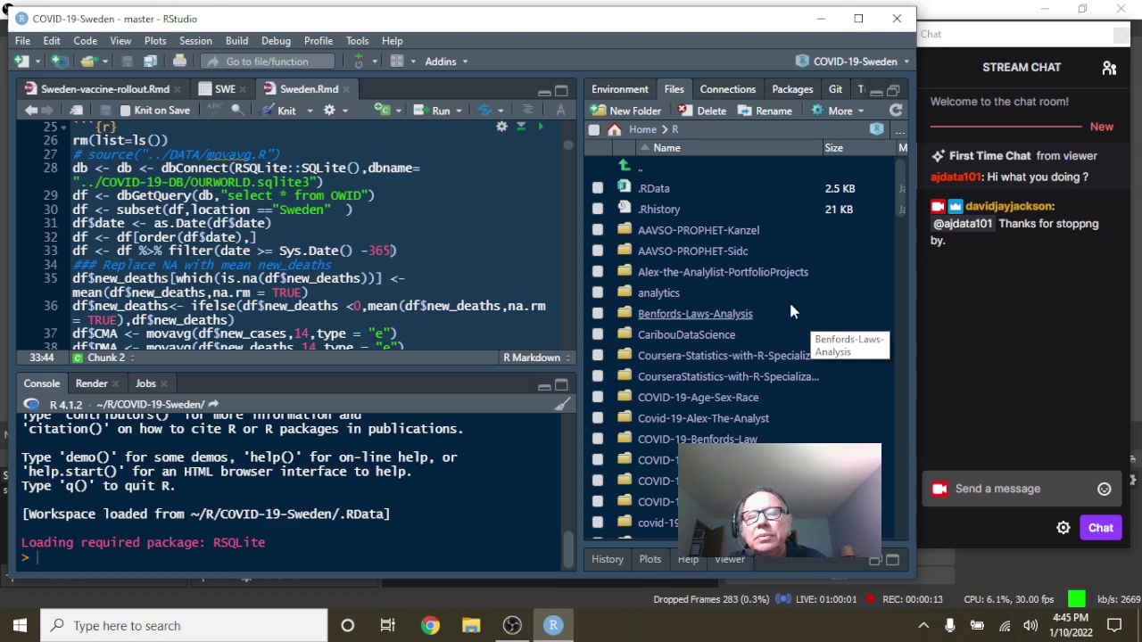
scroll(750, 318, down, 6)
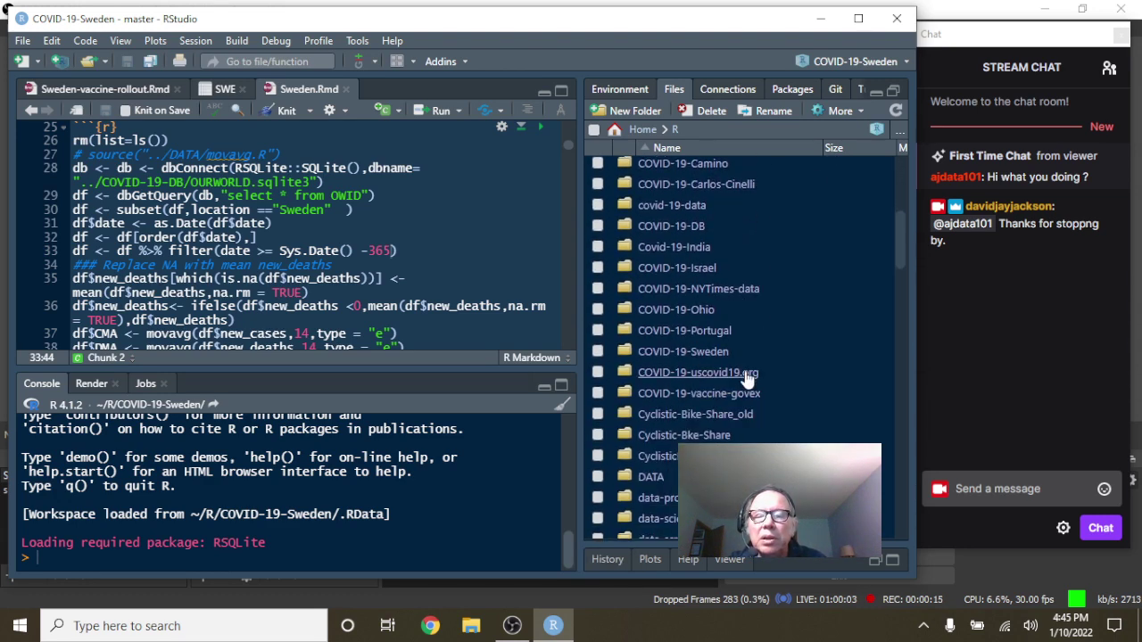
click(737, 375)
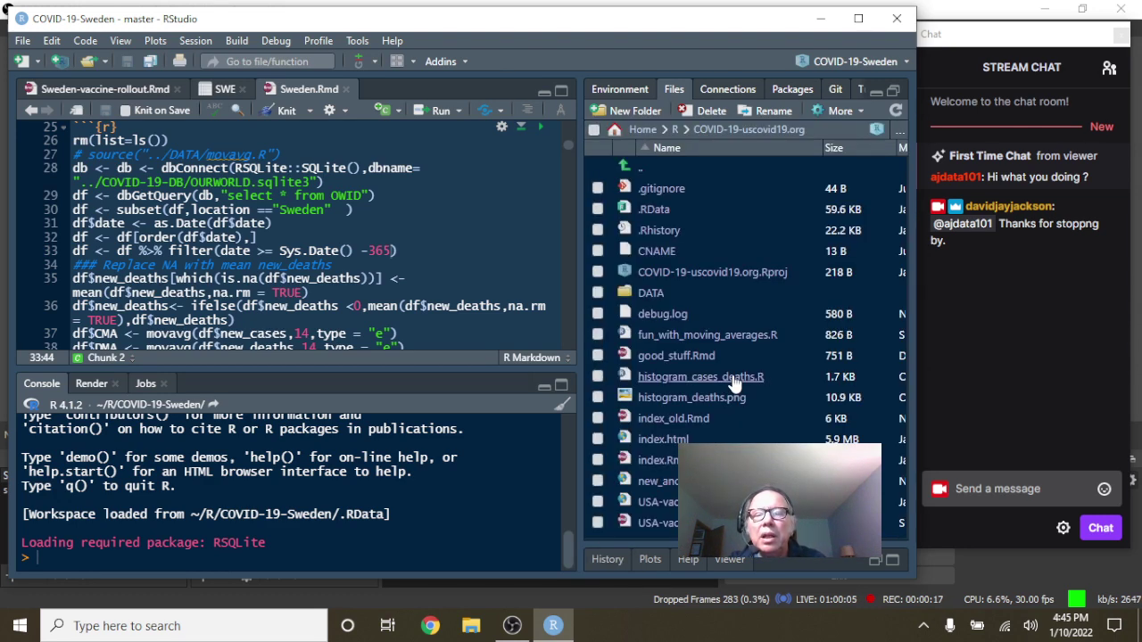
click(726, 275)
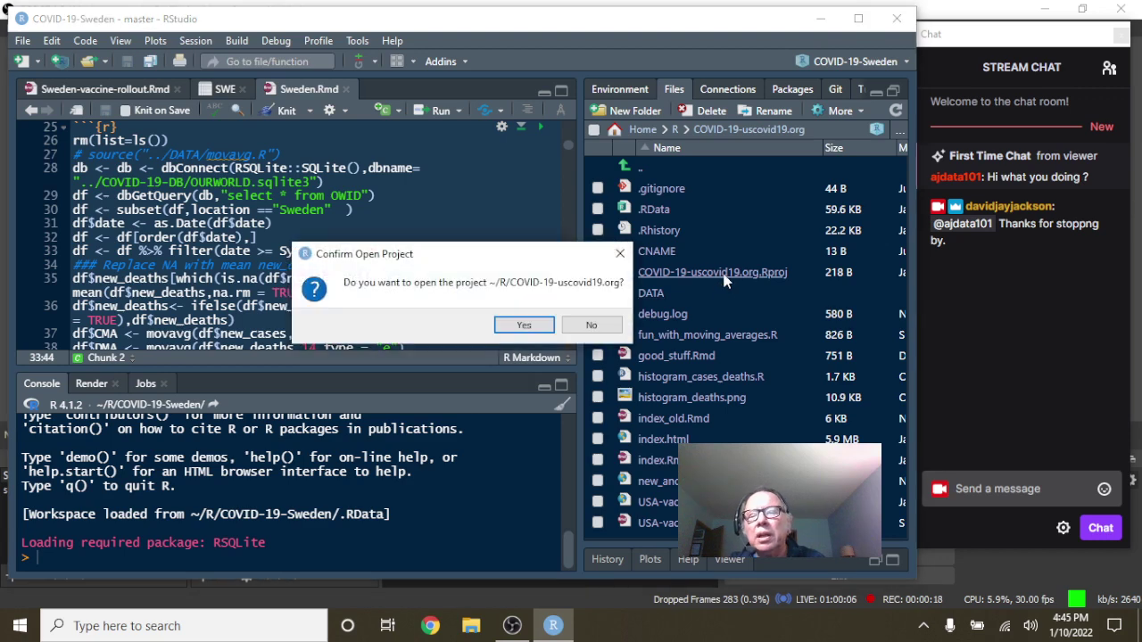
- Confirm opening the COVID-19-uscovid19.org project, then knit USA-vaccine-rollout.Rmd to HTML
click(539, 328)
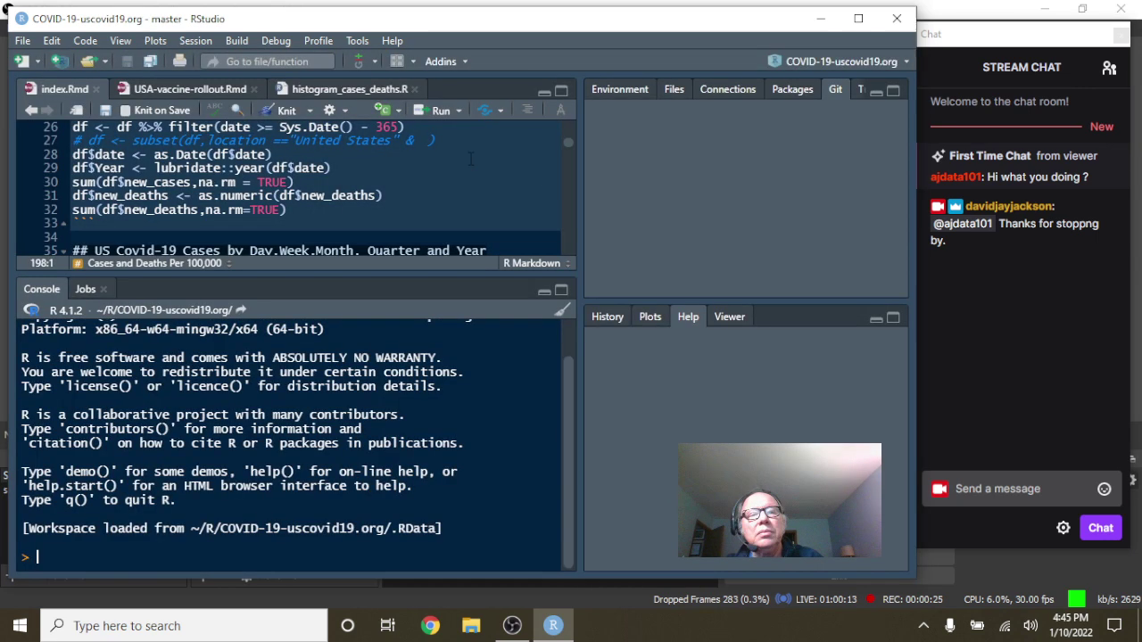
click(224, 85)
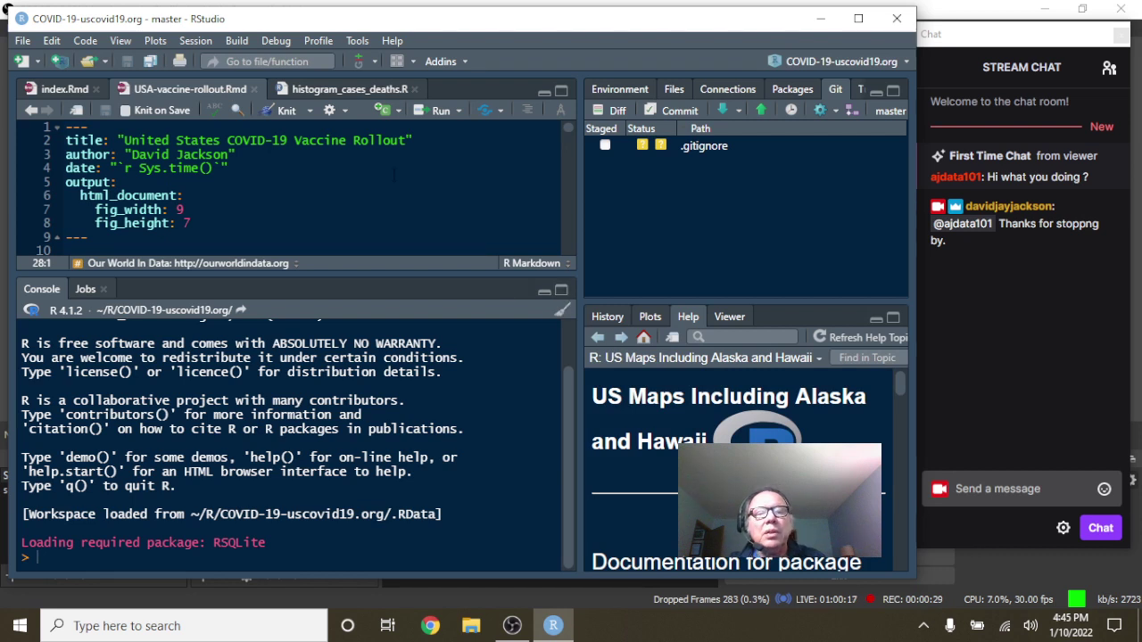
click(287, 110)
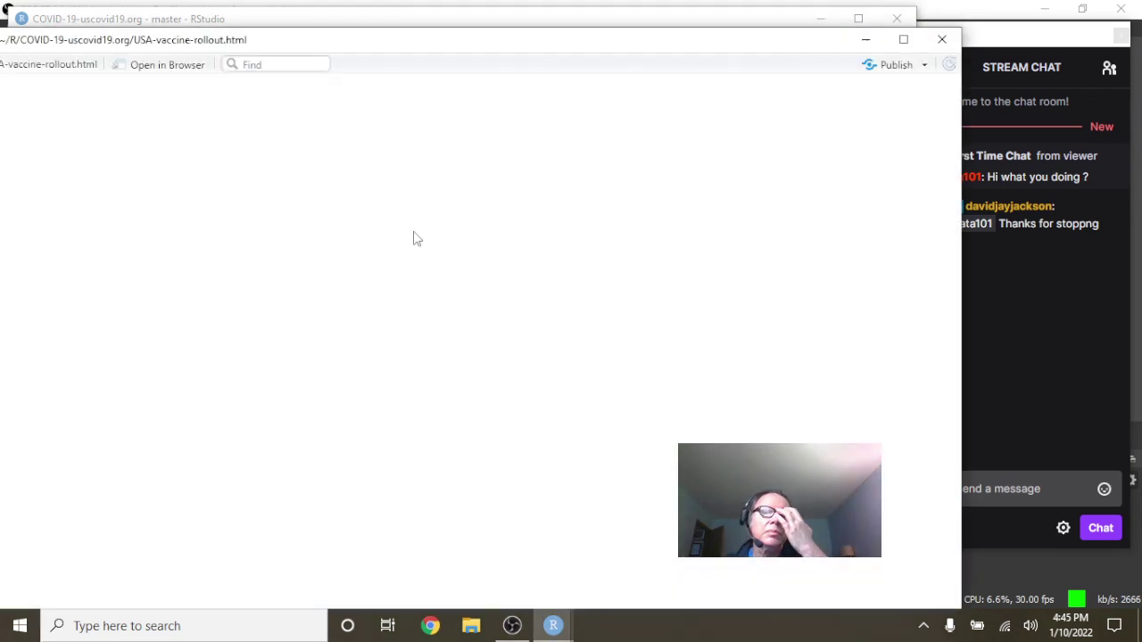
- Scroll the vaccine rollout report from total vaccinations down to the percentage fully vaccinated chart
scroll(543, 400, down, 3)
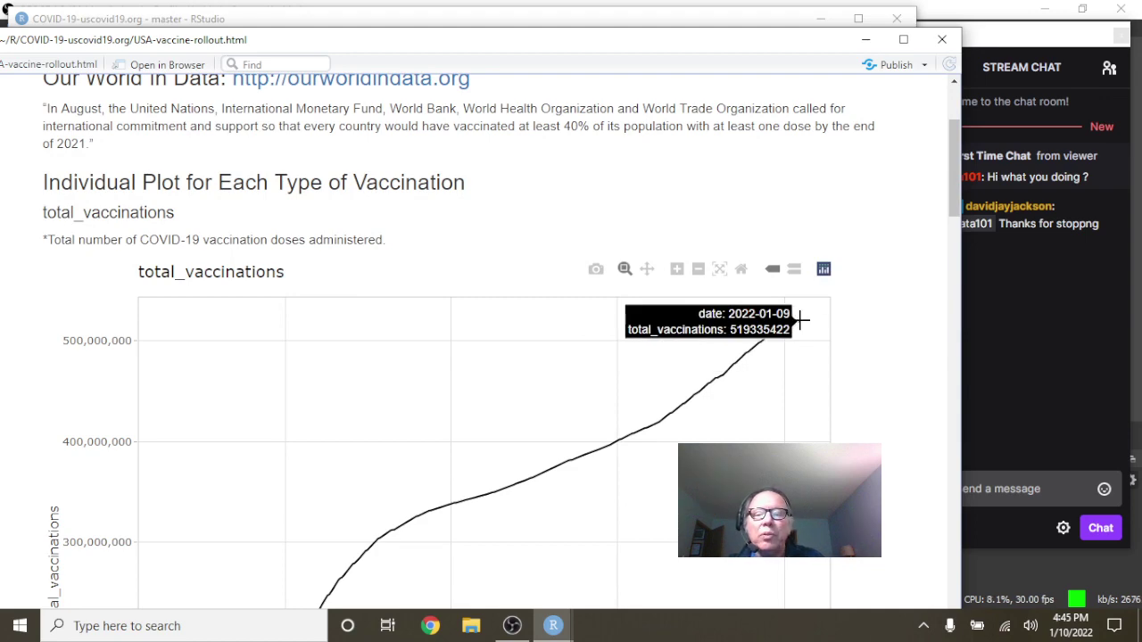
scroll(800, 319, down, 6)
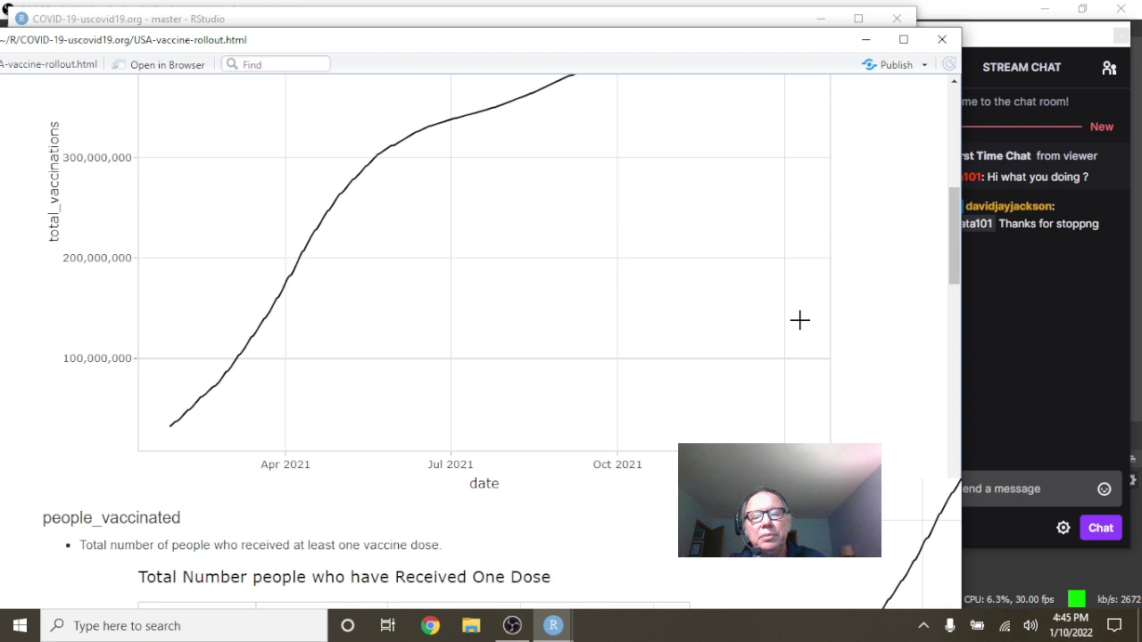
scroll(698, 366, down, 1)
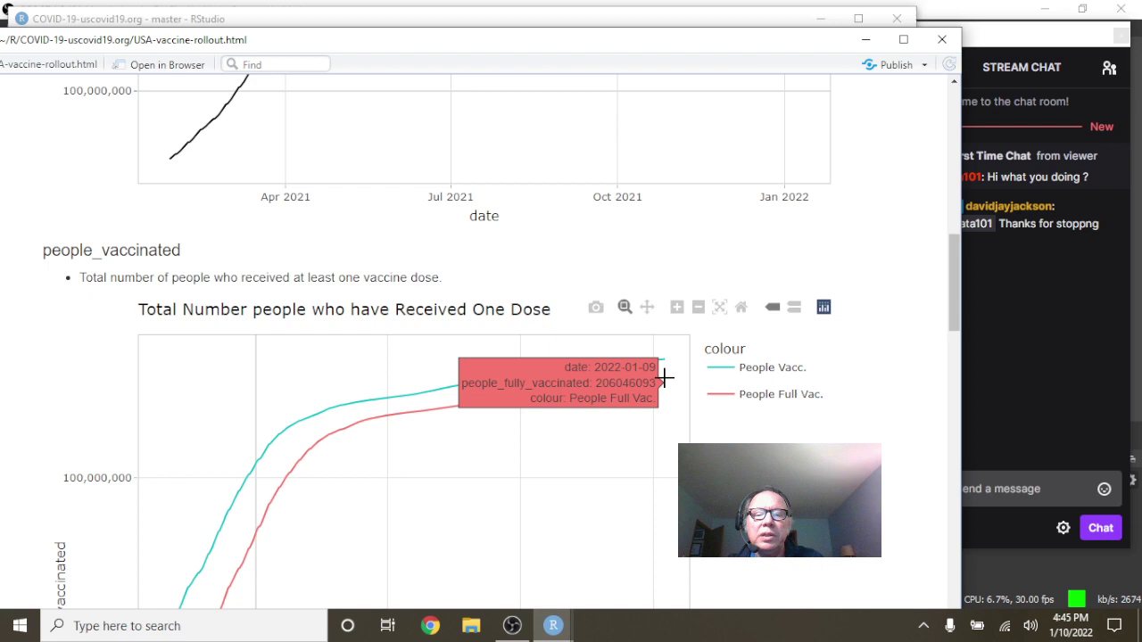
scroll(664, 378, down, 6)
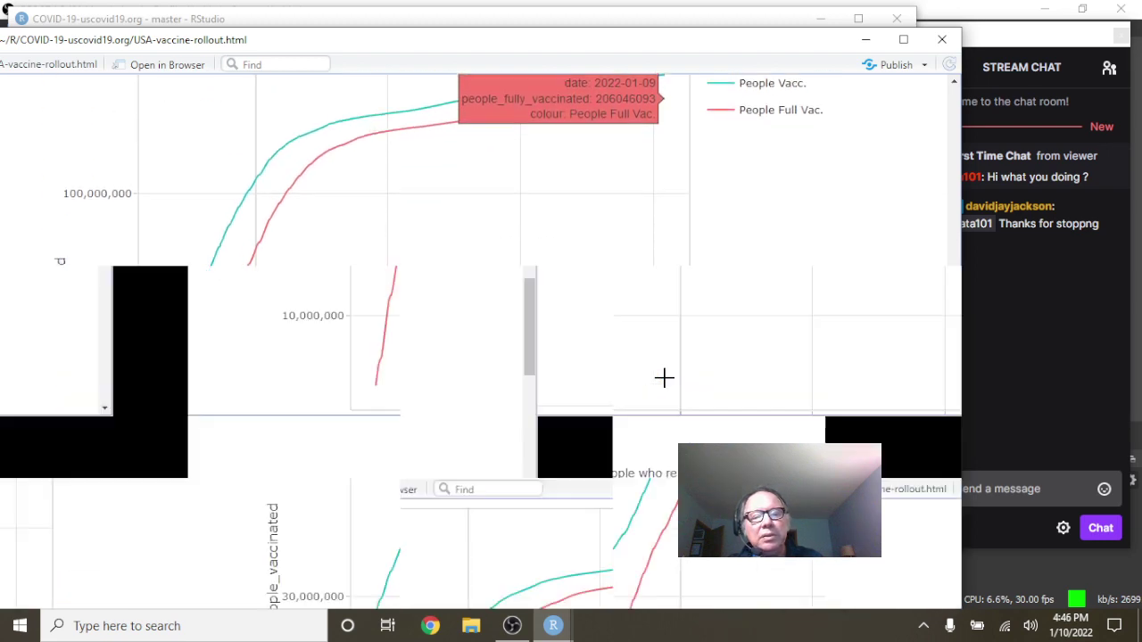
scroll(664, 379, down, 3)
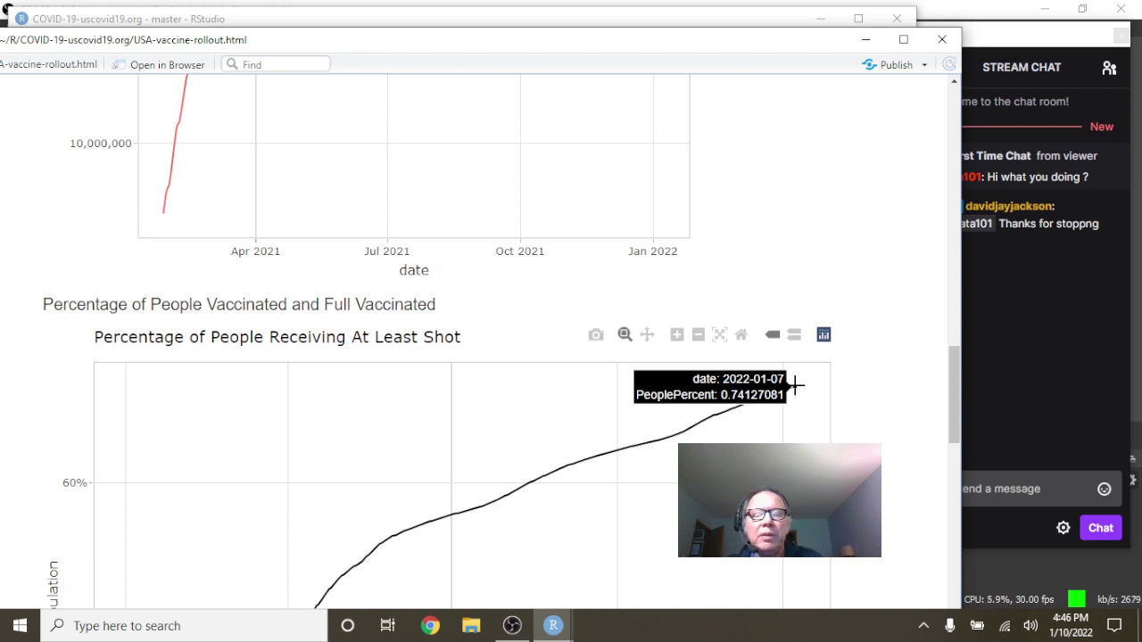
scroll(794, 386, down, 6)
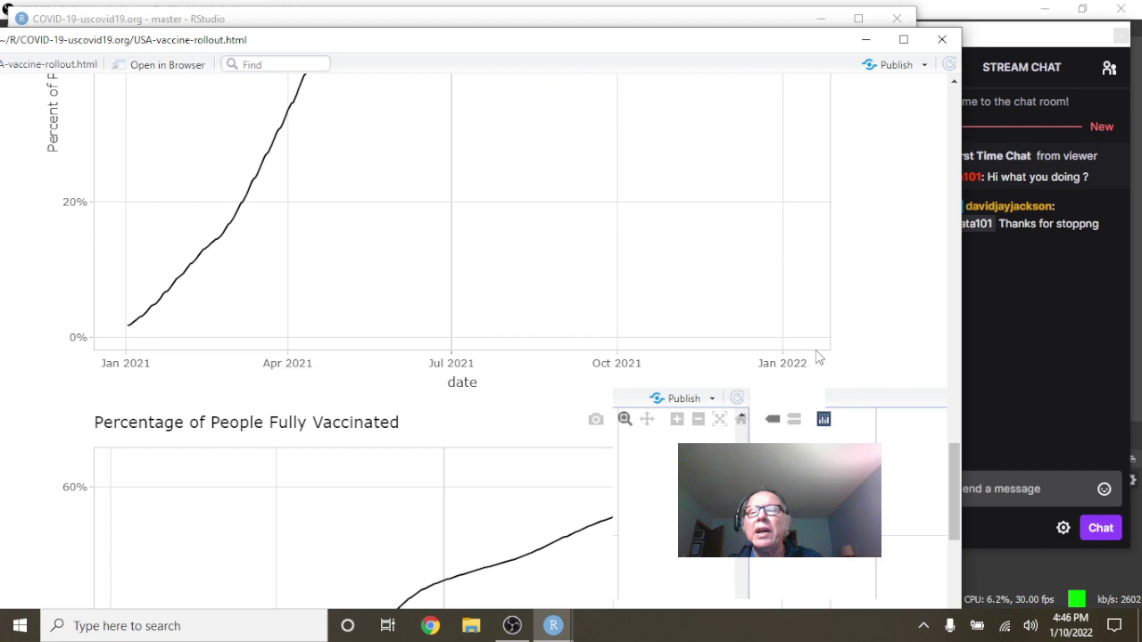
- Close the vaccine report preview and knit index.Rmd into an HTML report
click(941, 39)
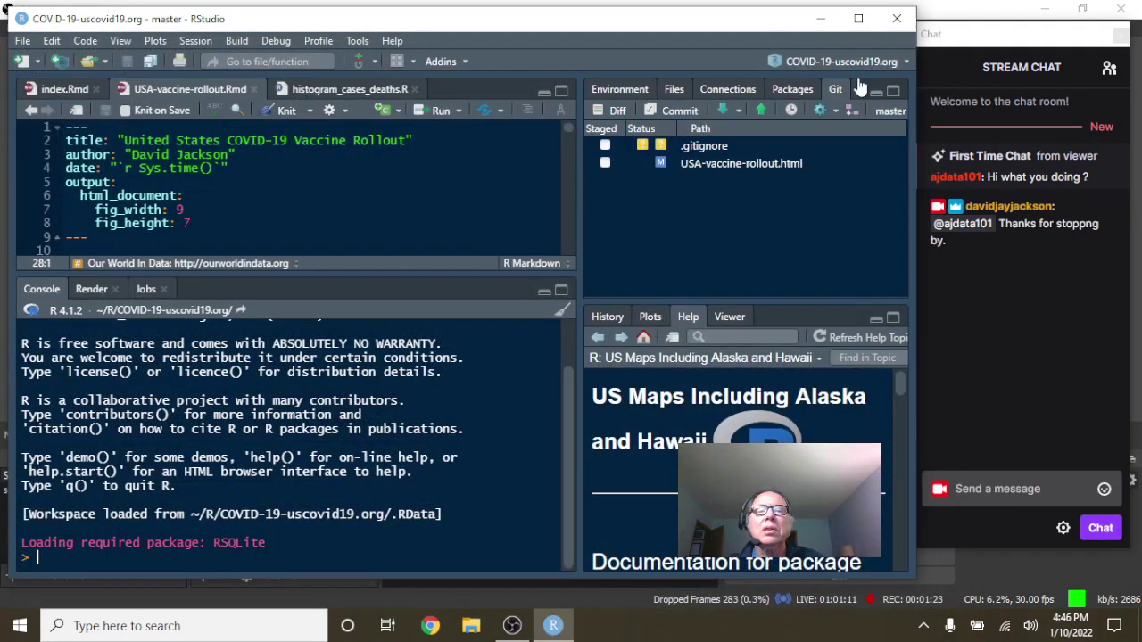
click(67, 84)
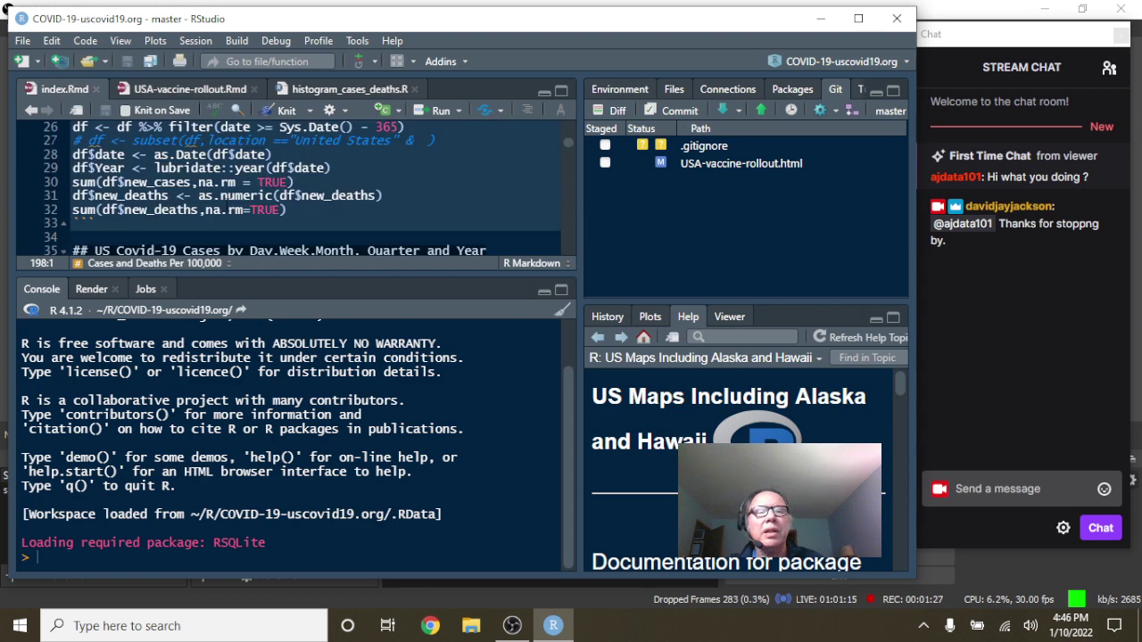
scroll(303, 202, up, 15)
scroll(303, 203, up, 2)
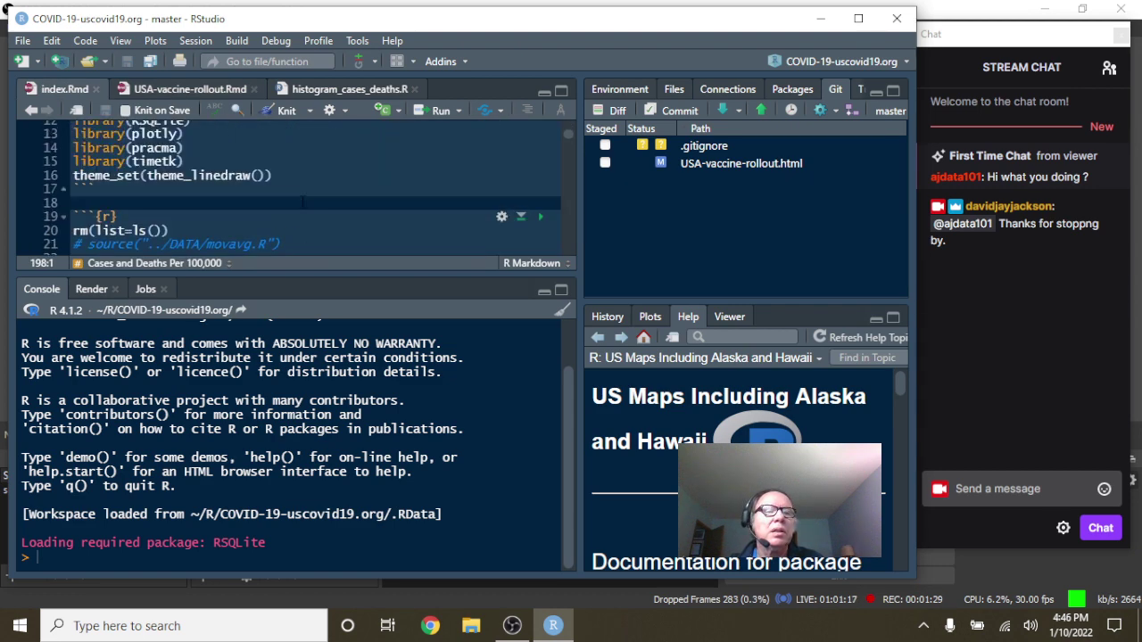
click(285, 116)
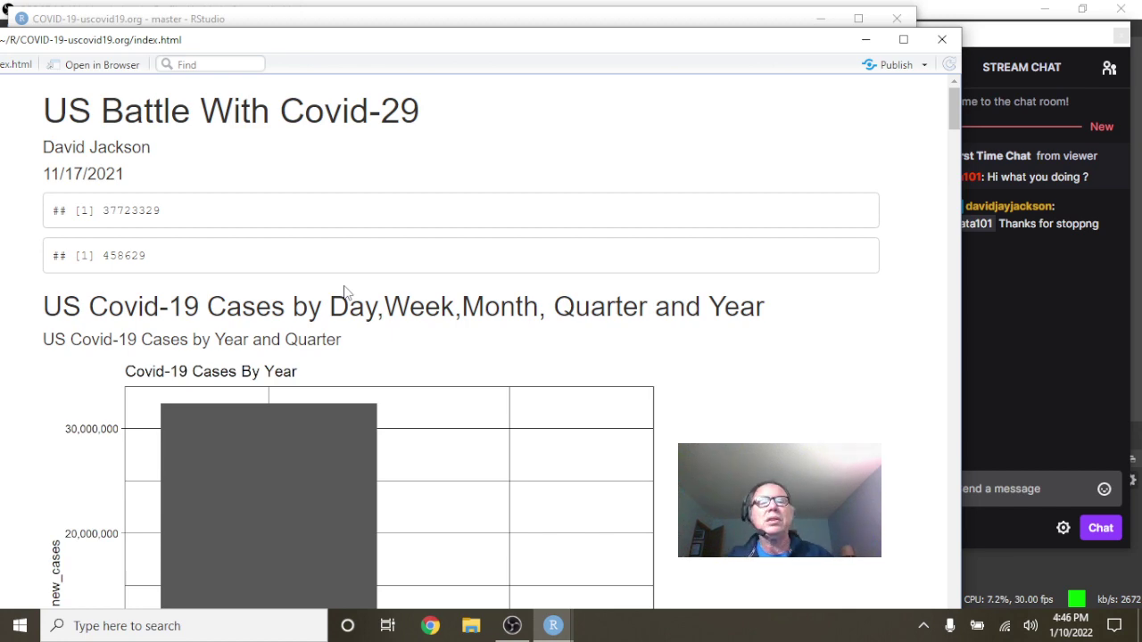
- Move the index.html preview aside and scroll down through the index.Rmd source
drag(345, 39, 356, 300)
click(374, 203)
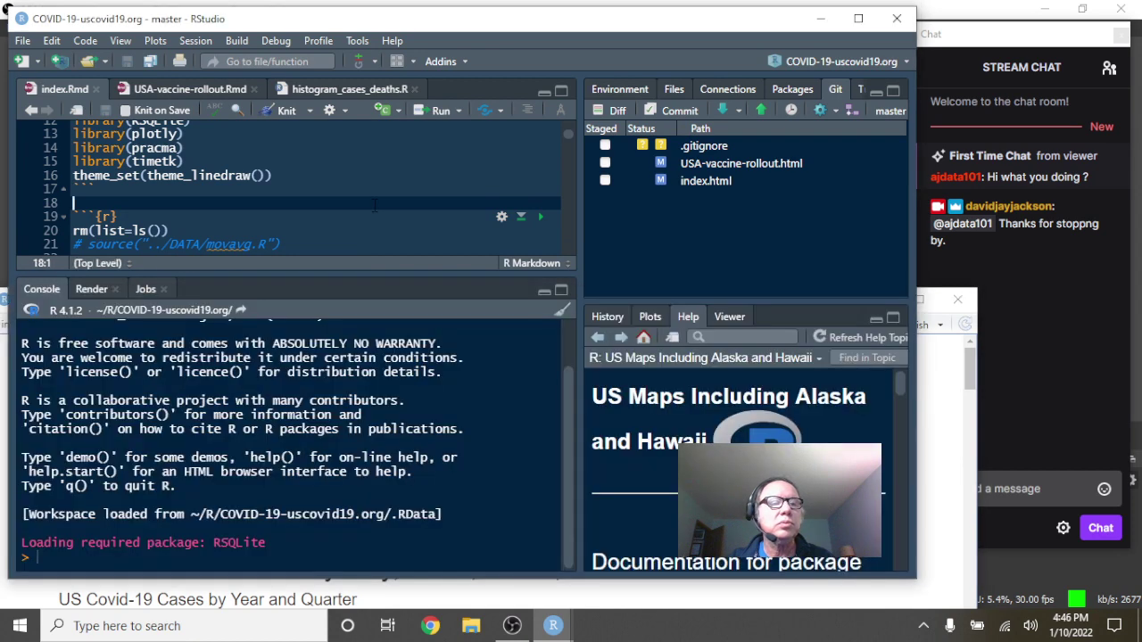
scroll(375, 205, down, 4)
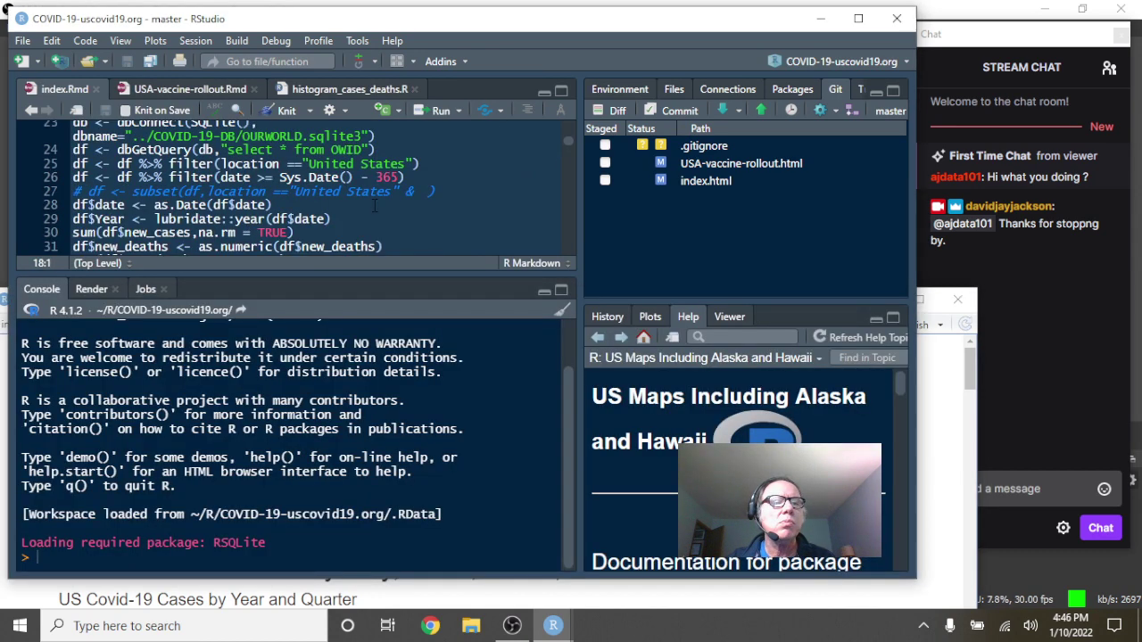
scroll(375, 206, down, 1)
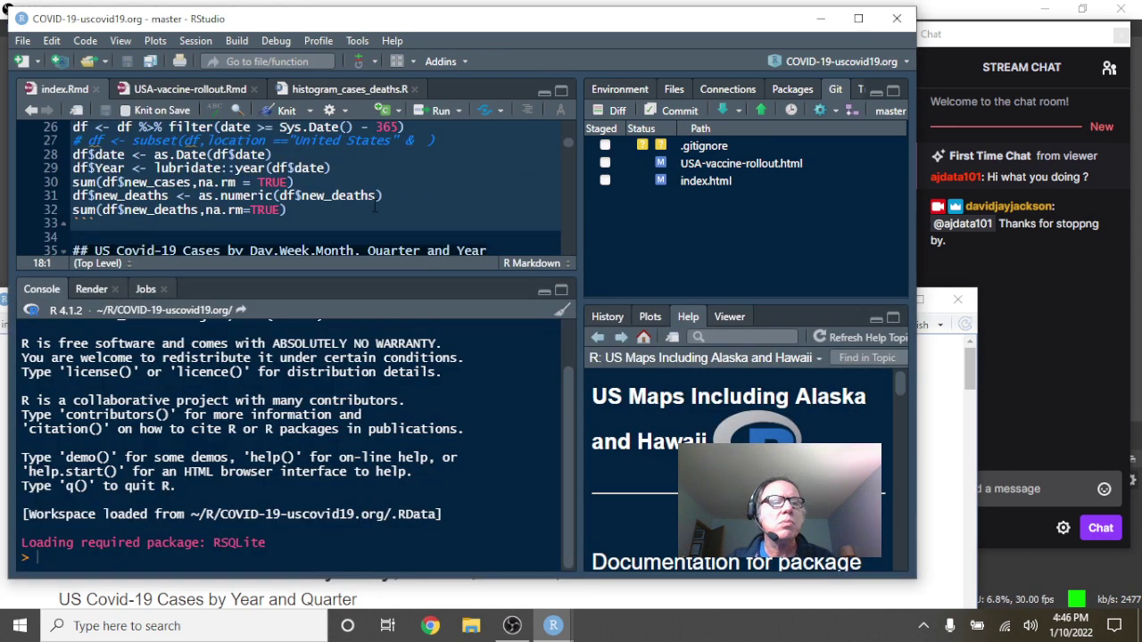
scroll(376, 206, down, 2)
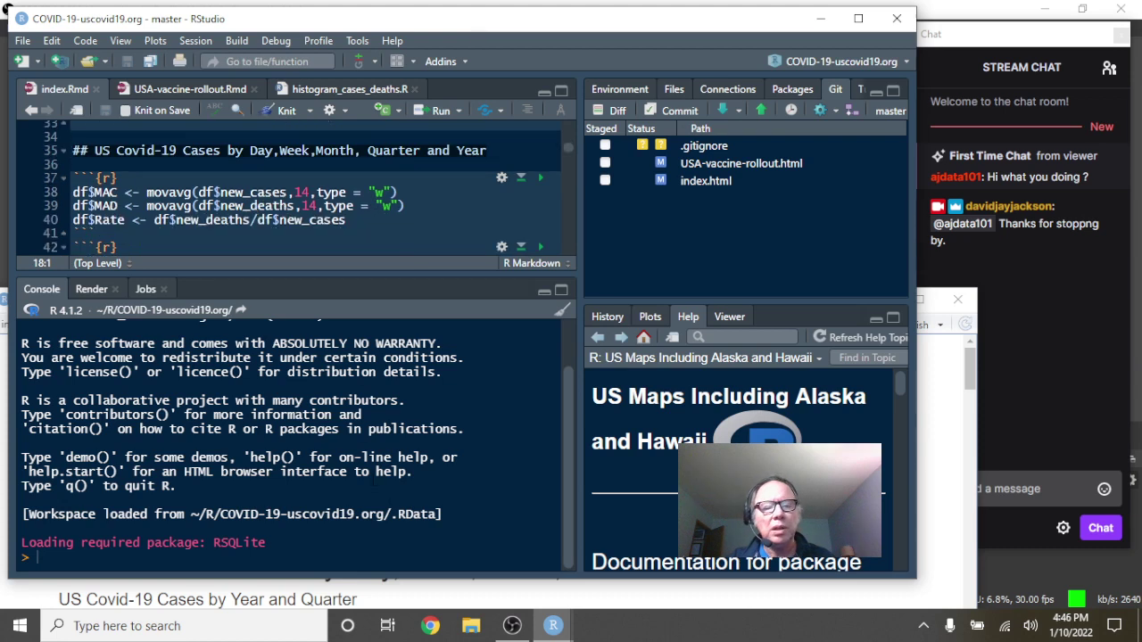
- Bring the index.html preview forward, move it up, and scroll to the monthly cases chart
mouse_move(553, 625)
click(627, 568)
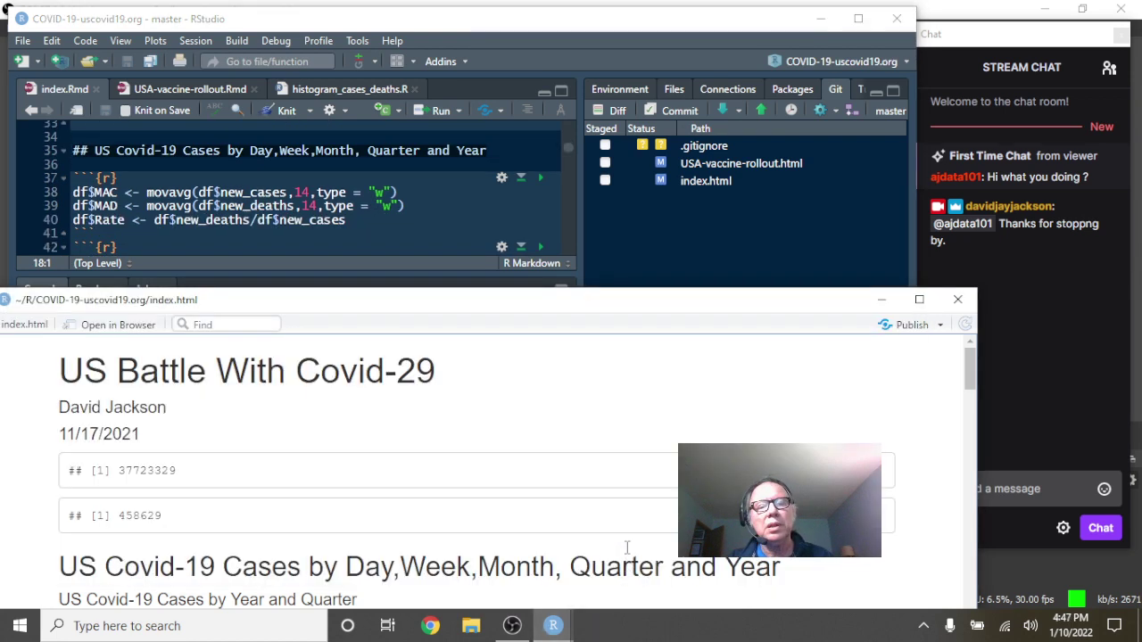
drag(565, 310, 592, 24)
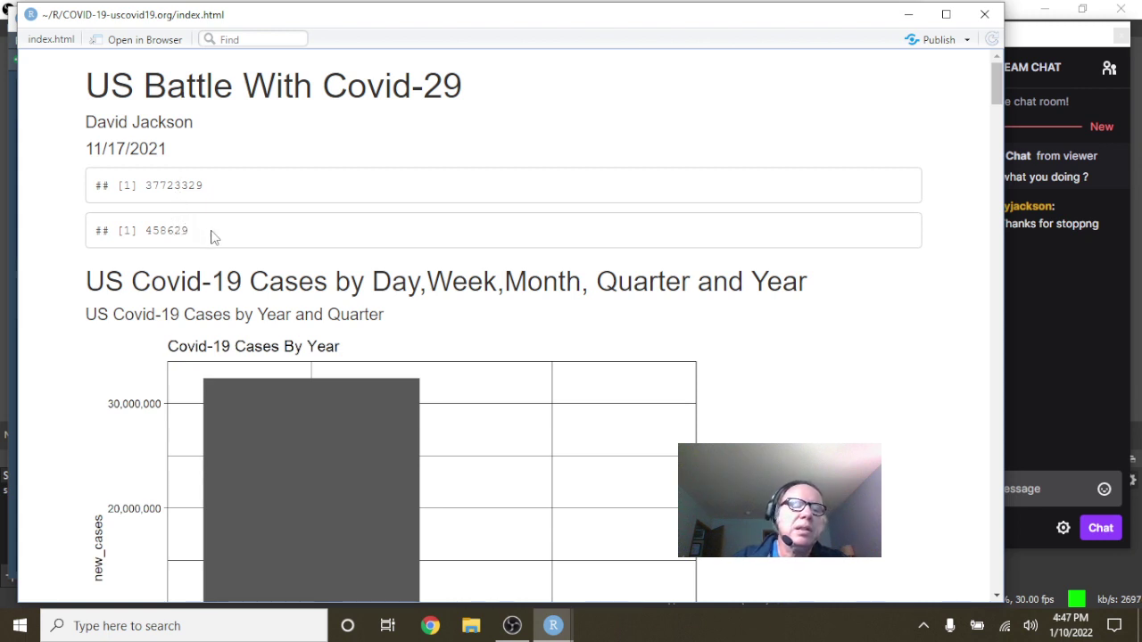
scroll(435, 321, down, 1)
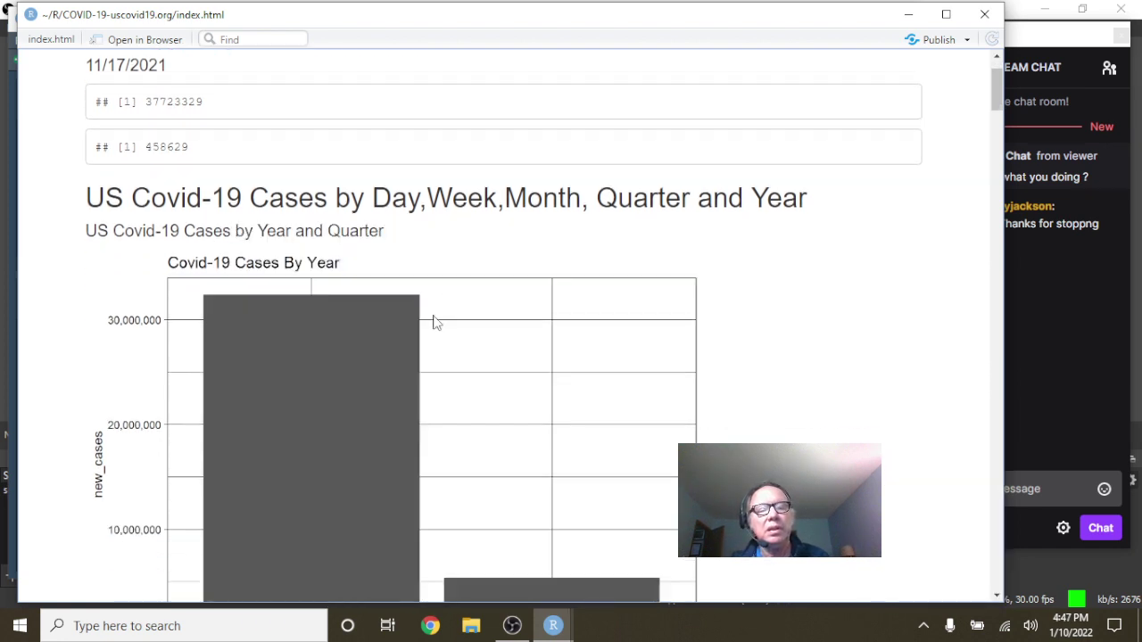
scroll(435, 321, down, 1)
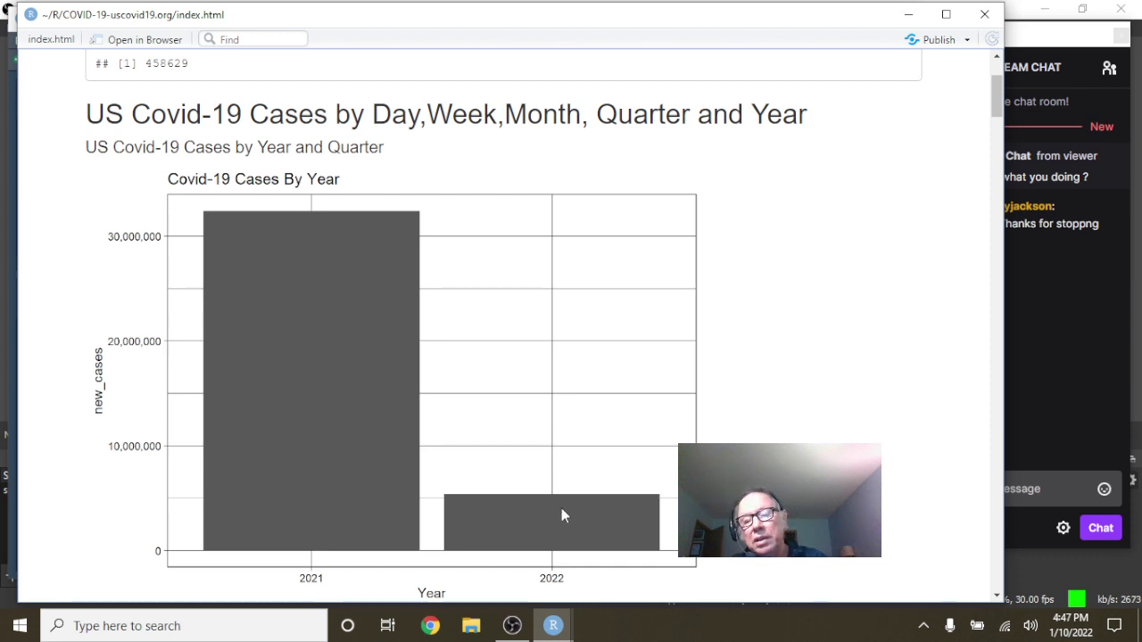
scroll(552, 473, down, 2)
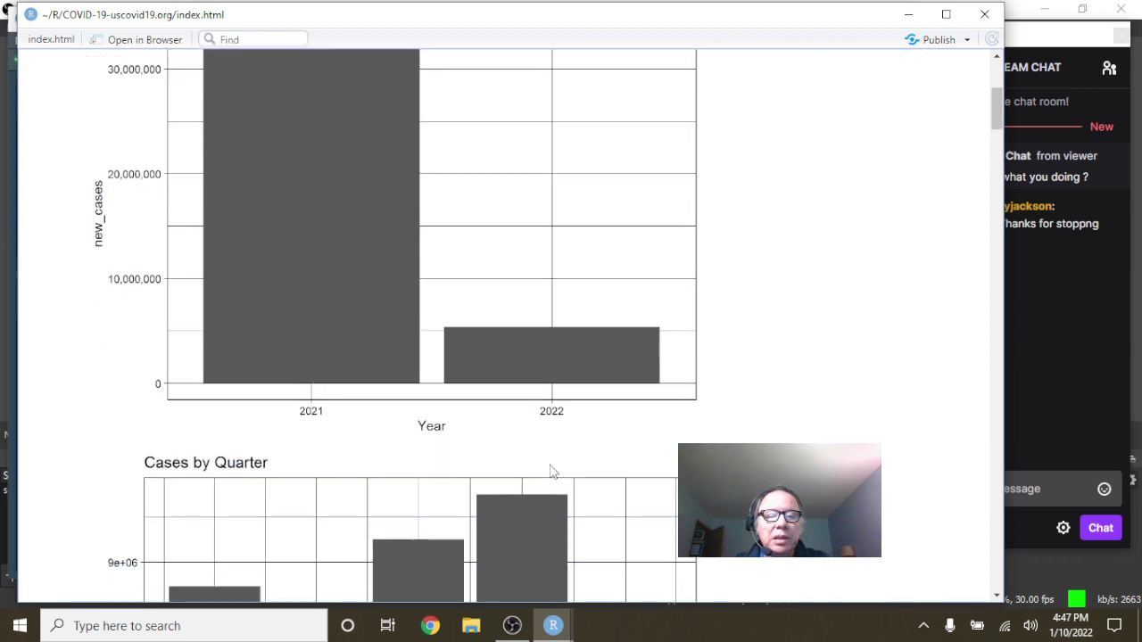
scroll(551, 470, down, 3)
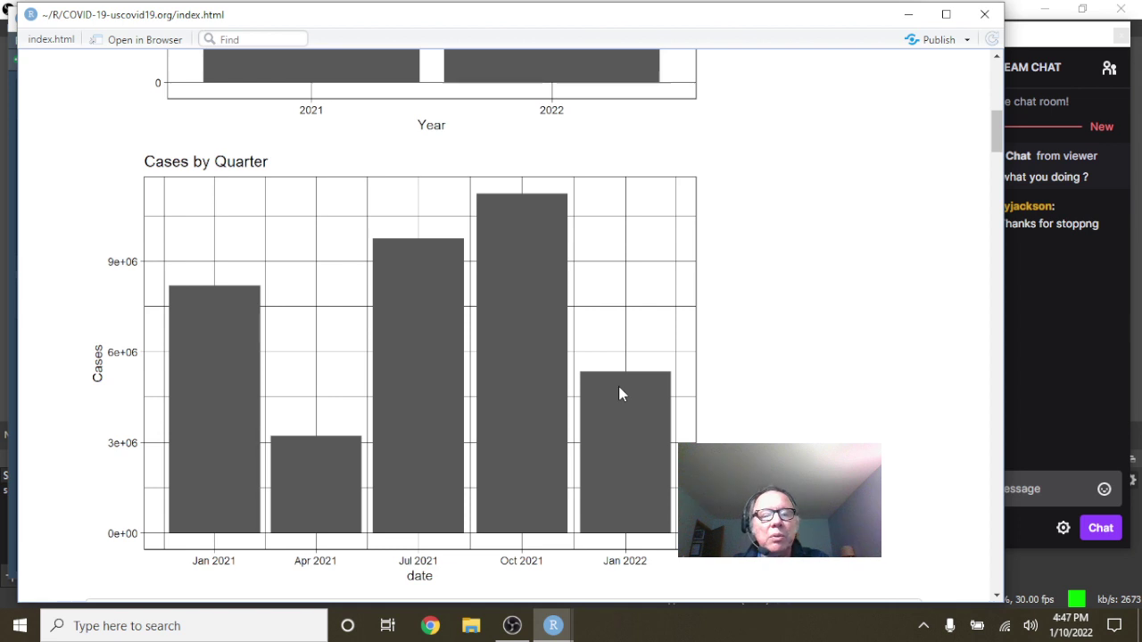
- Scroll past the weekly cases bar chart to the interactive 'COVID-19 new_cases by Date' chart
scroll(614, 389, down, 1)
scroll(609, 390, down, 4)
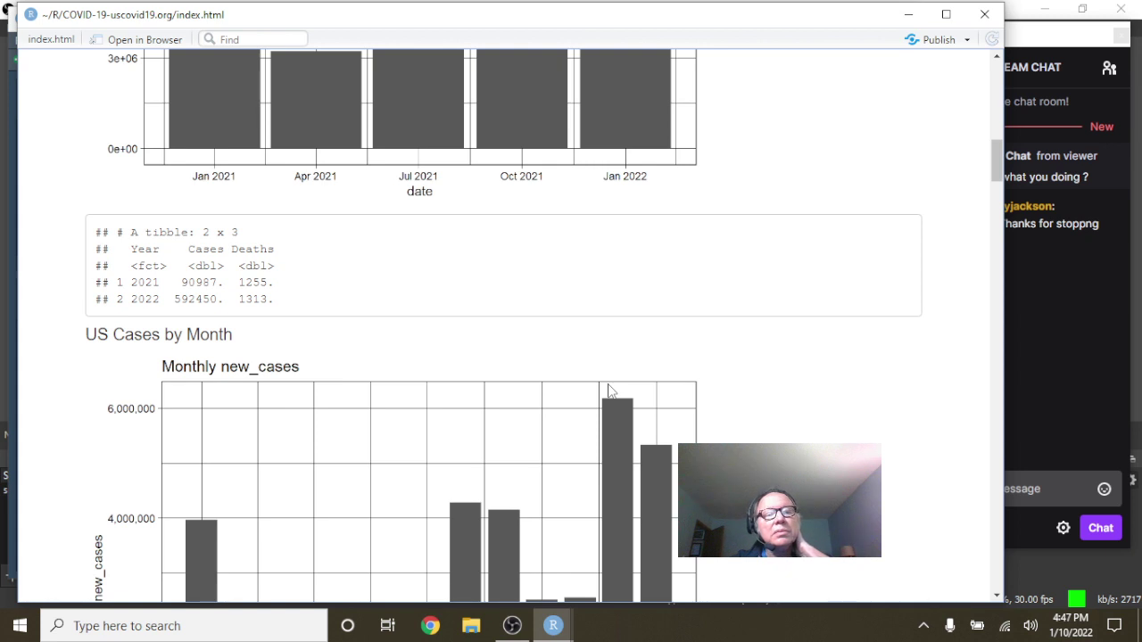
scroll(607, 389, down, 3)
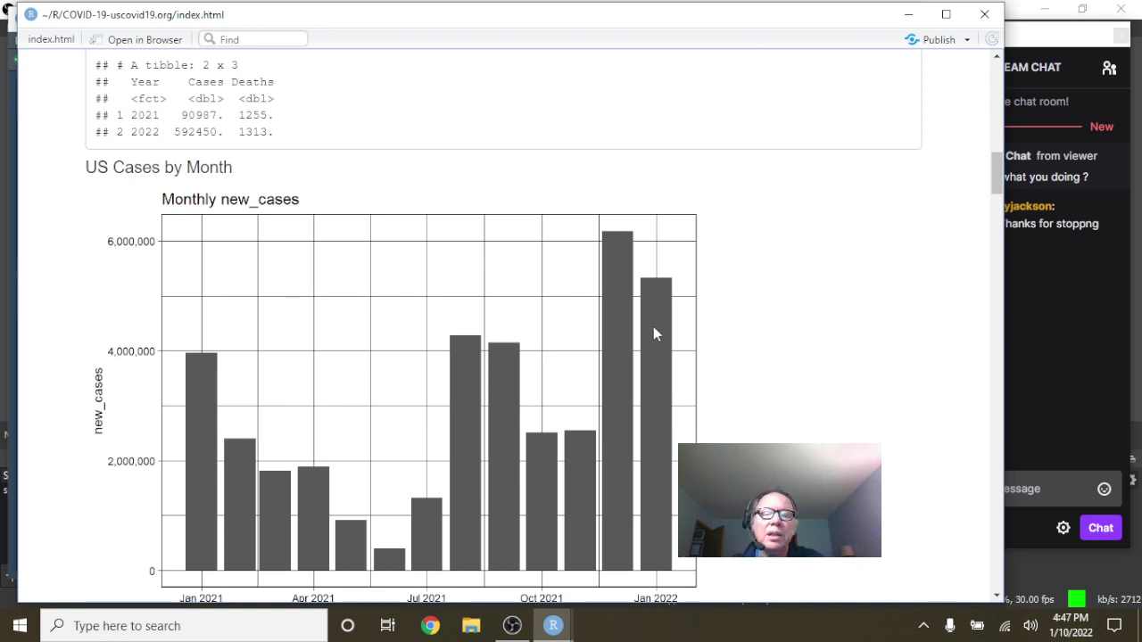
scroll(654, 335, down, 1)
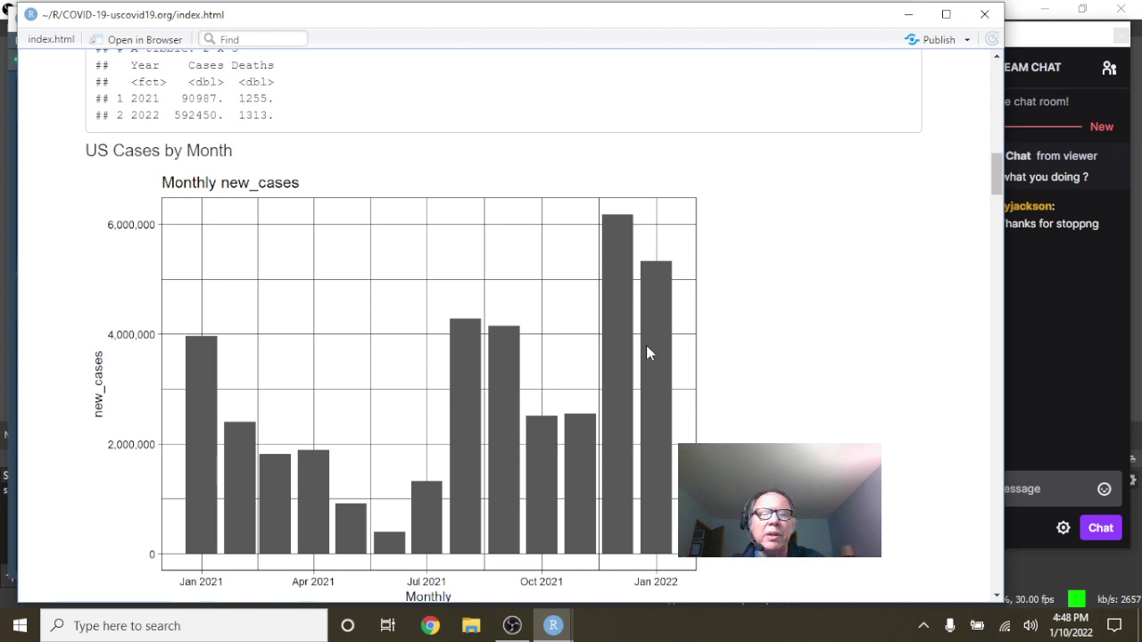
scroll(613, 364, down, 5)
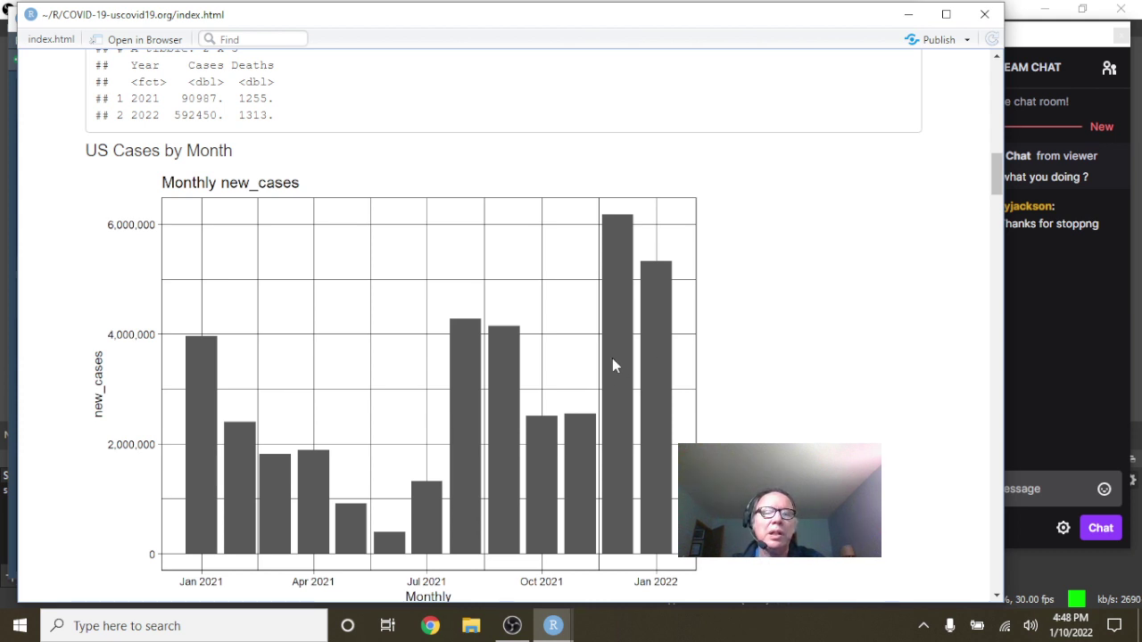
scroll(613, 363, down, 2)
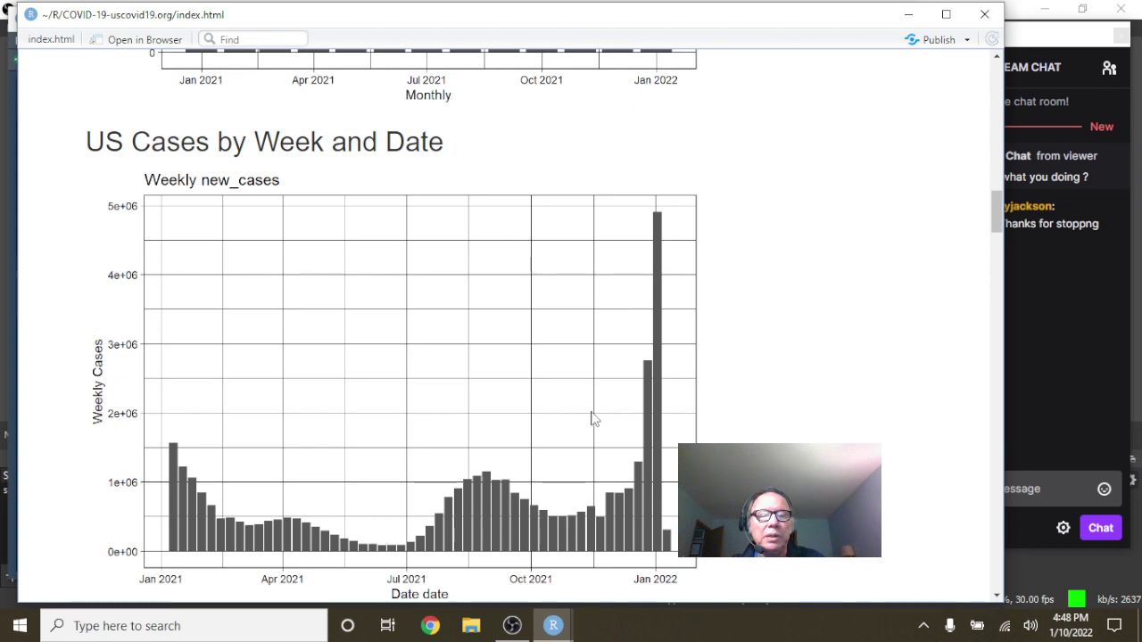
scroll(528, 379, down, 2)
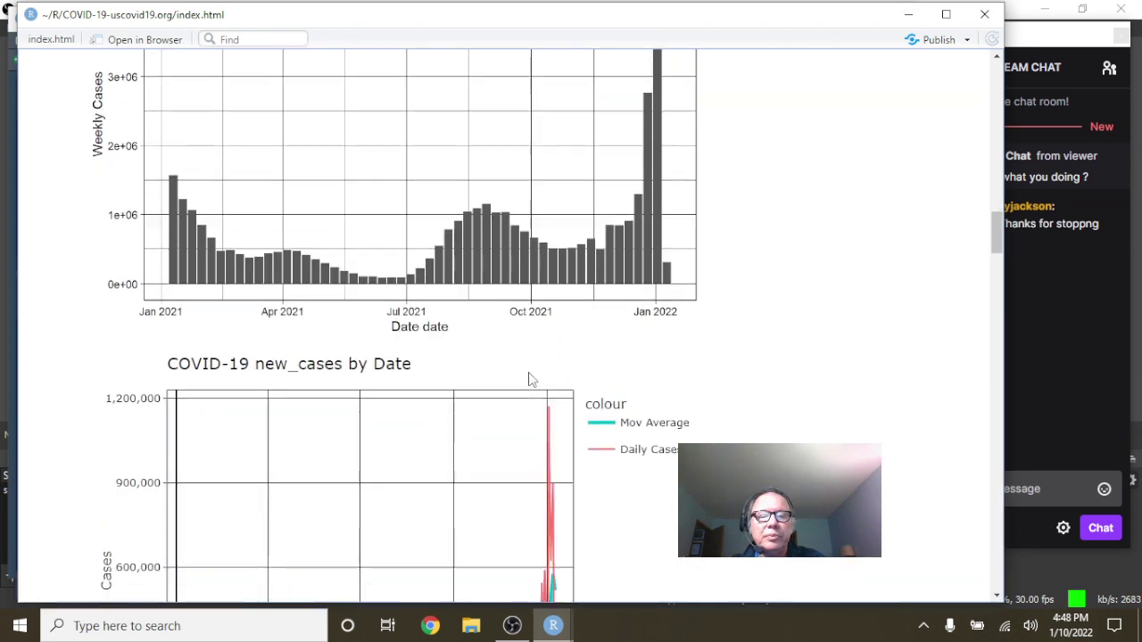
scroll(528, 379, up, 3)
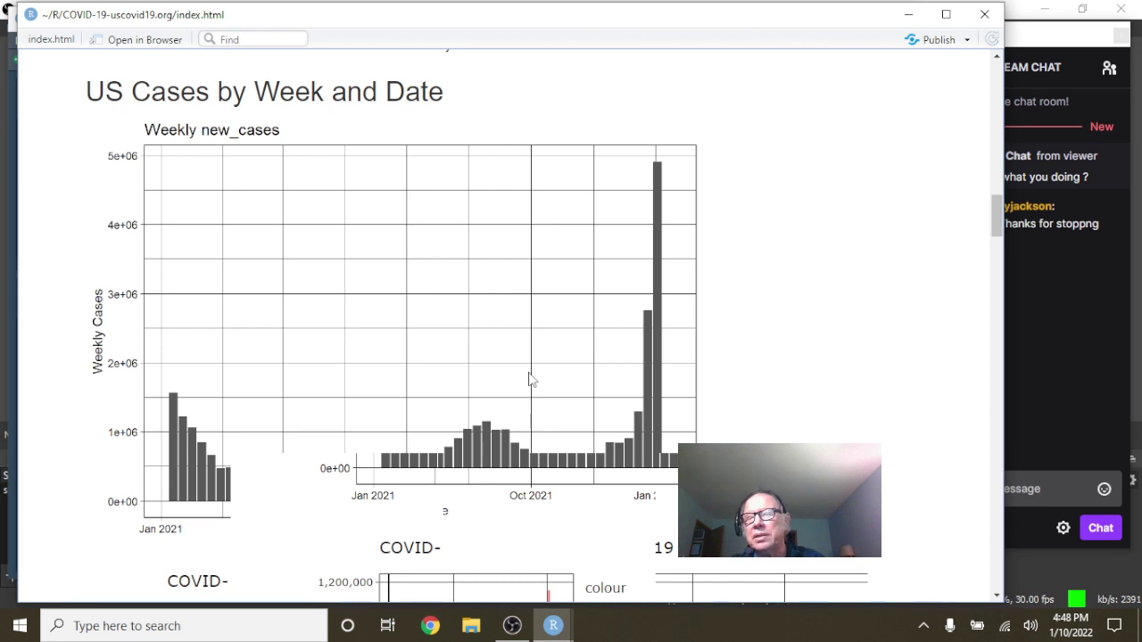
scroll(528, 379, down, 1)
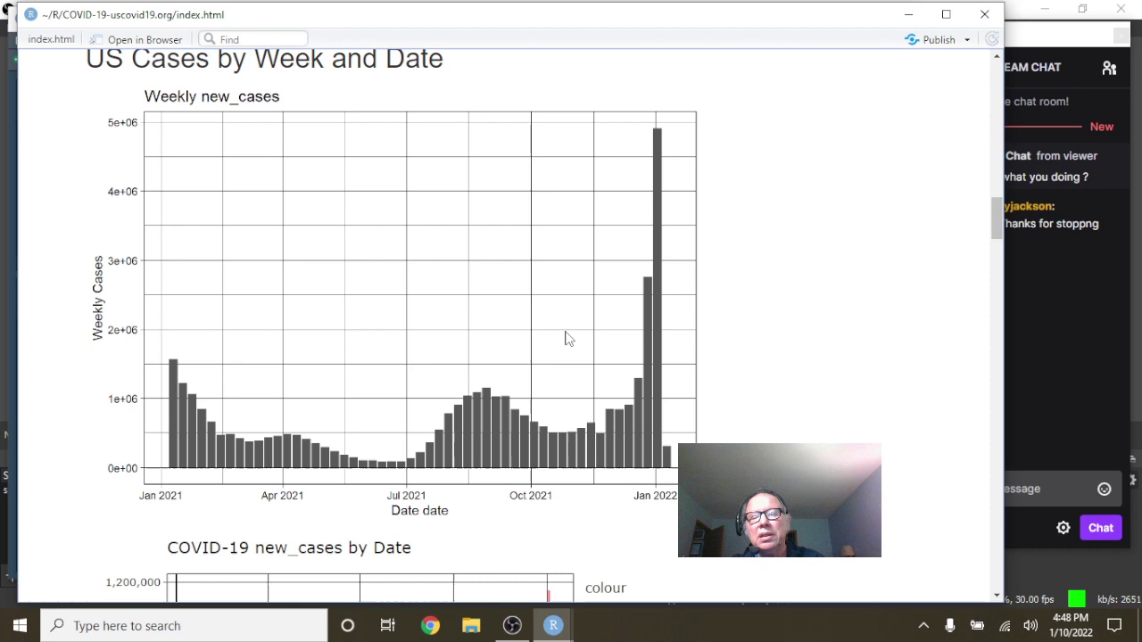
scroll(518, 326, down, 3)
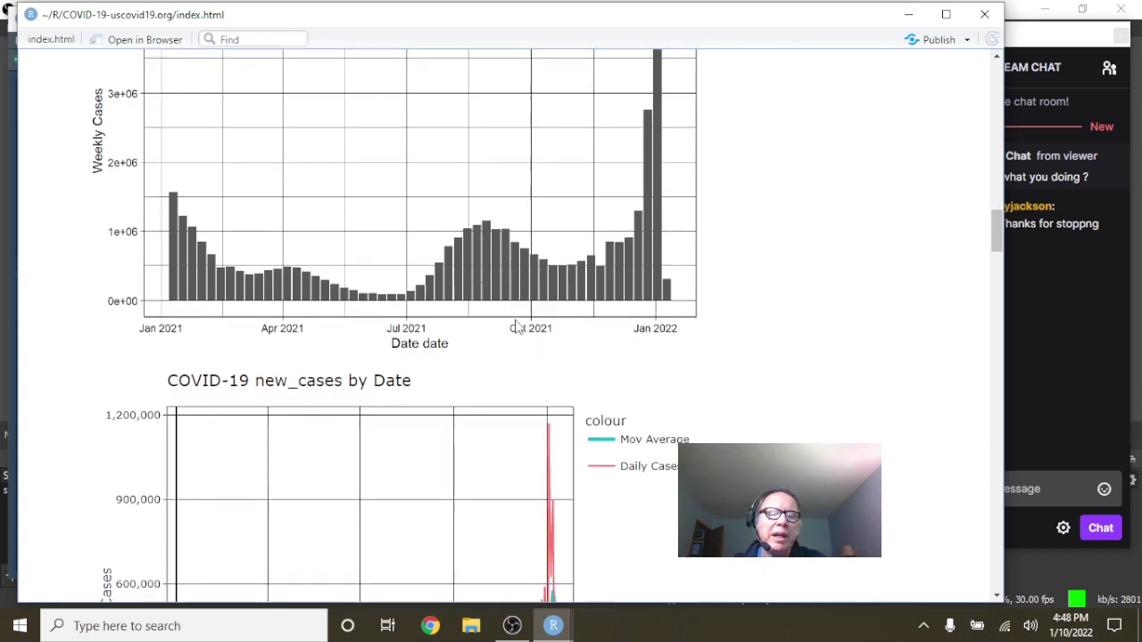
scroll(518, 327, down, 5)
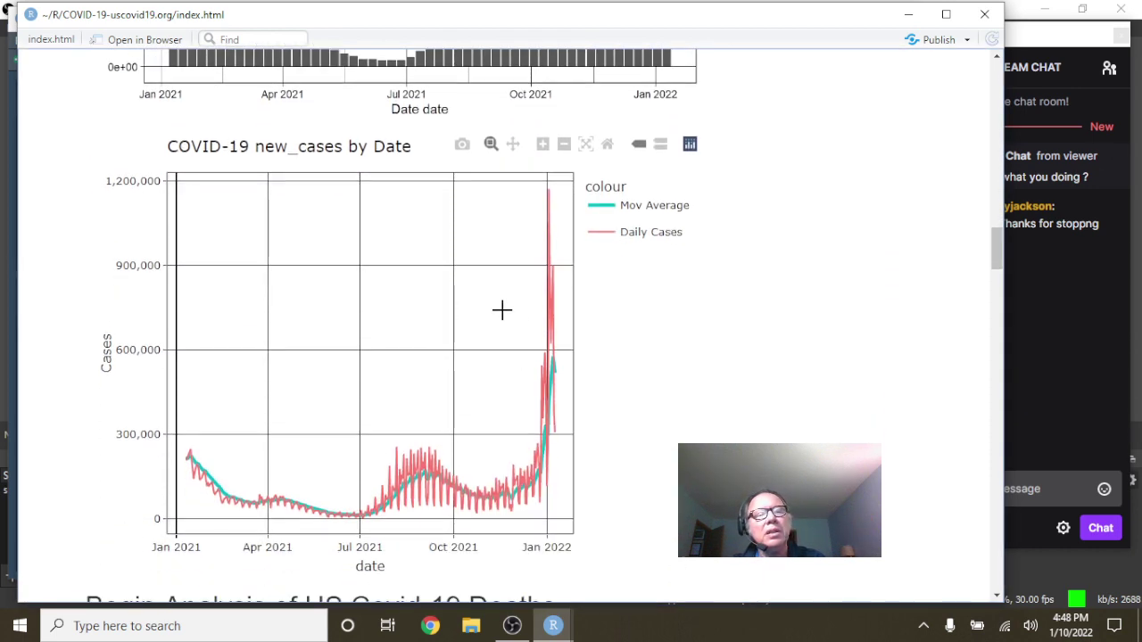
- Zoom the new_cases chart to Oct 2021–Jan 2022 and read the 2022-01-09 moving average, 517,294.64
drag(452, 177, 578, 569)
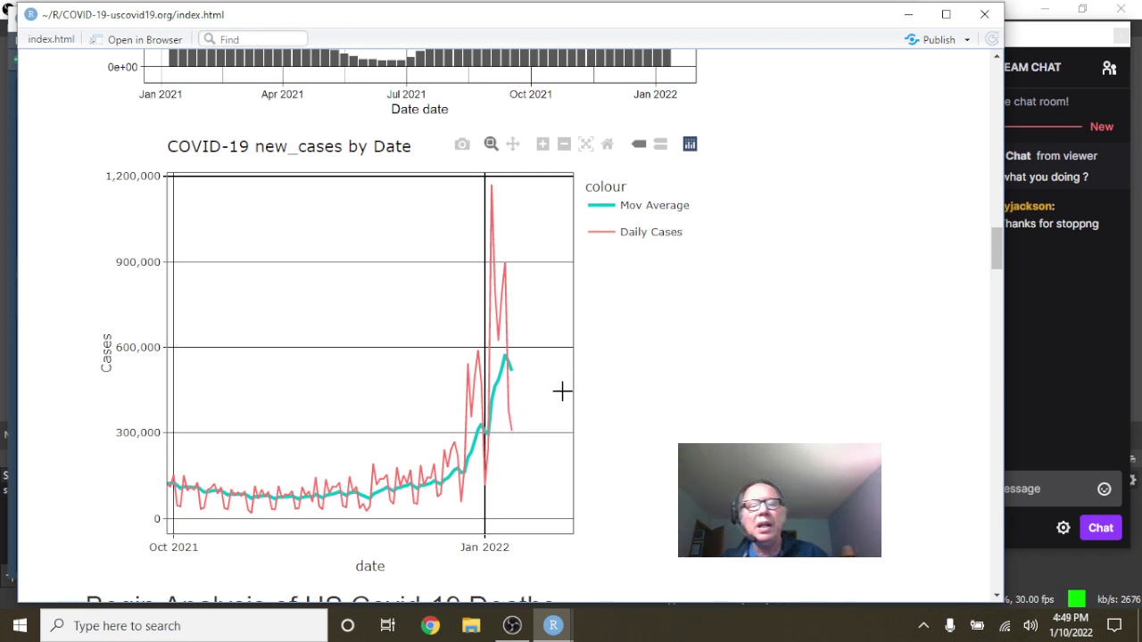
mouse_move(517, 369)
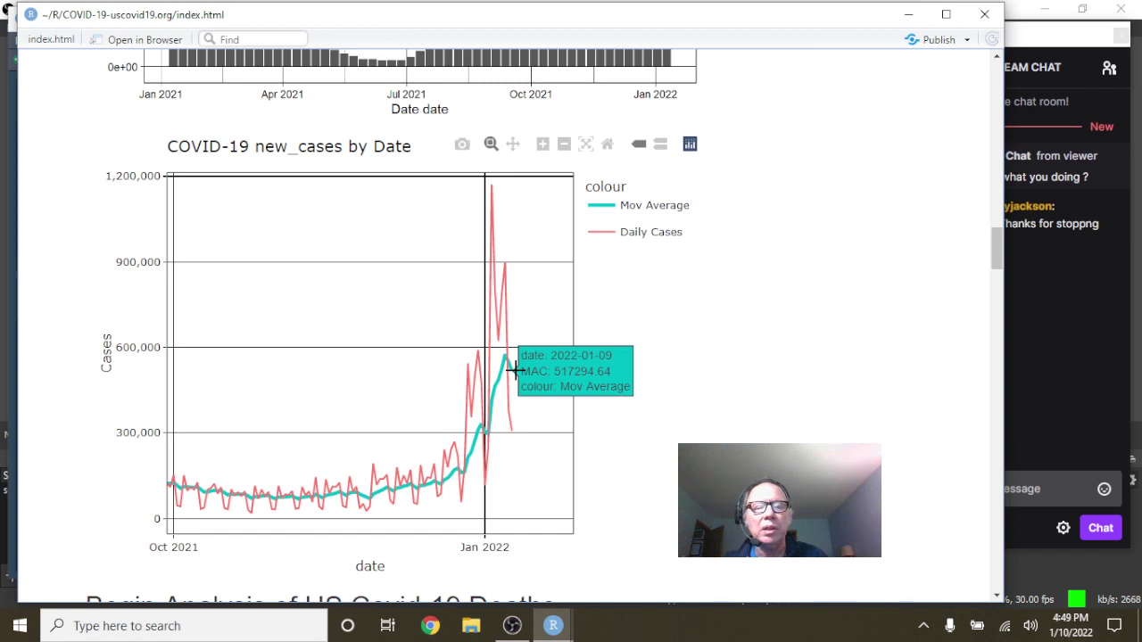
- Scroll through Deaths by Year, Quarter, Month and Week to the 'COVID-19 Deaths by Date' chart
scroll(517, 379, down, 3)
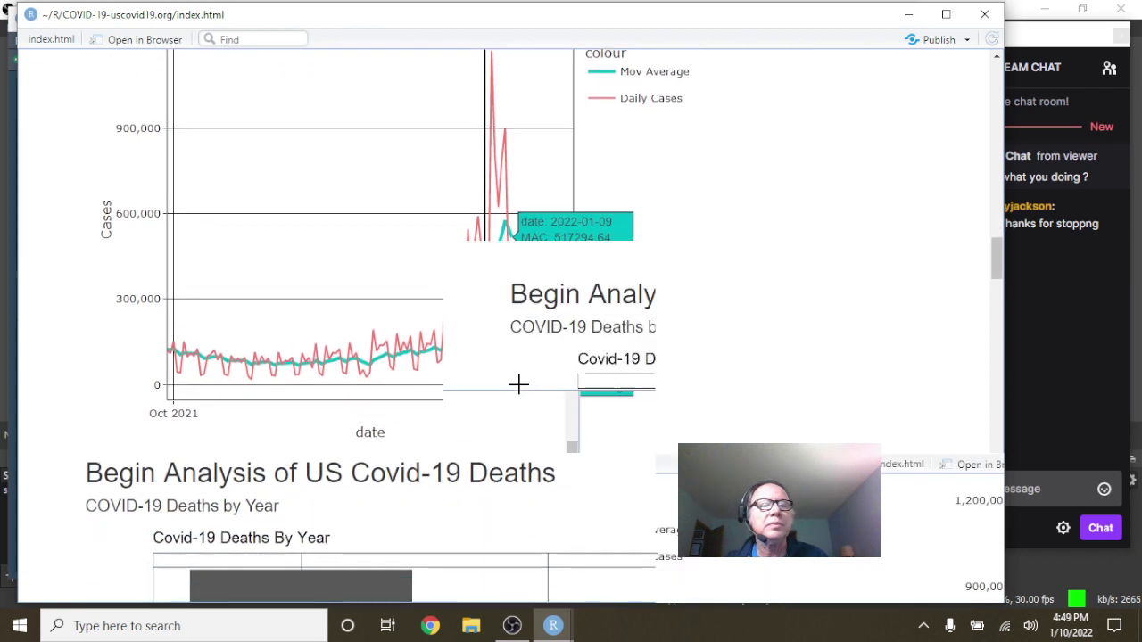
scroll(519, 385, down, 5)
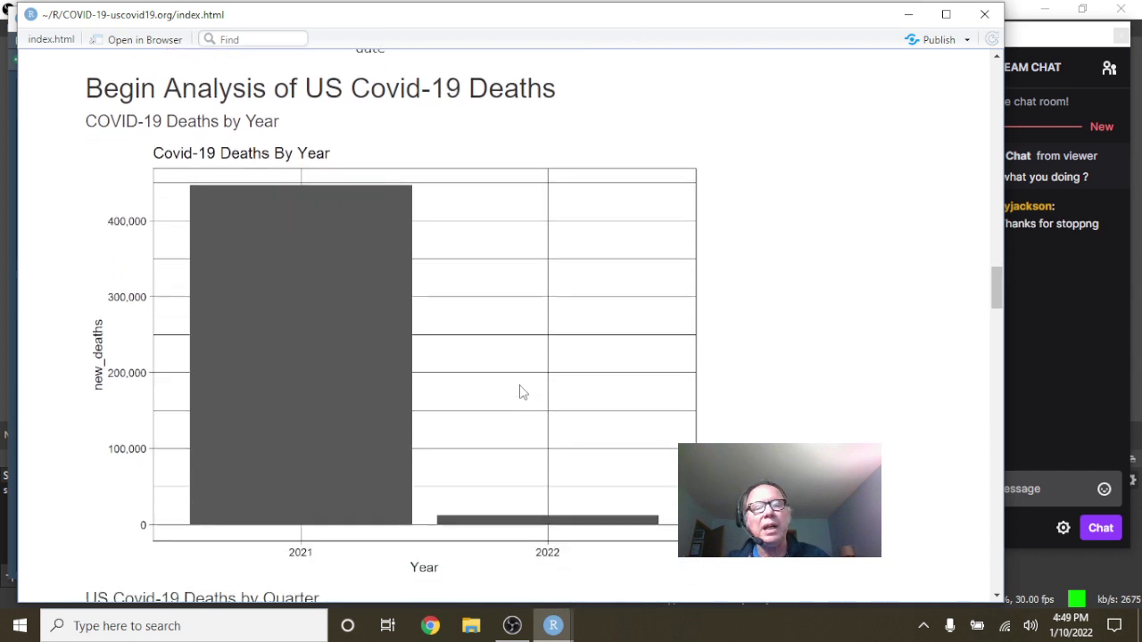
scroll(521, 392, down, 1)
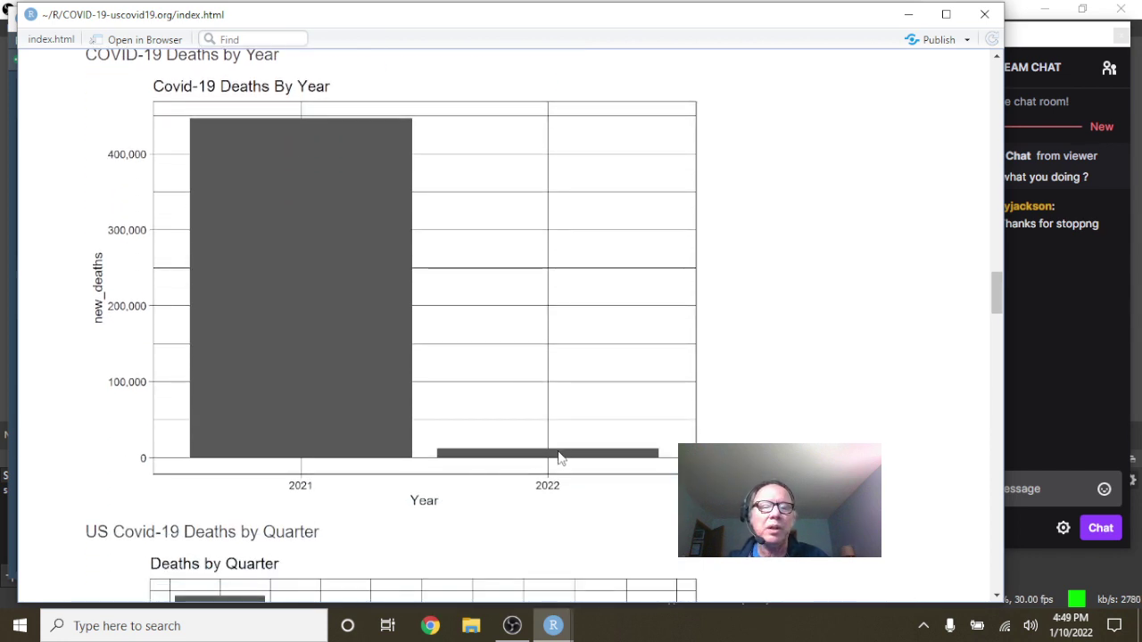
scroll(563, 376, down, 2)
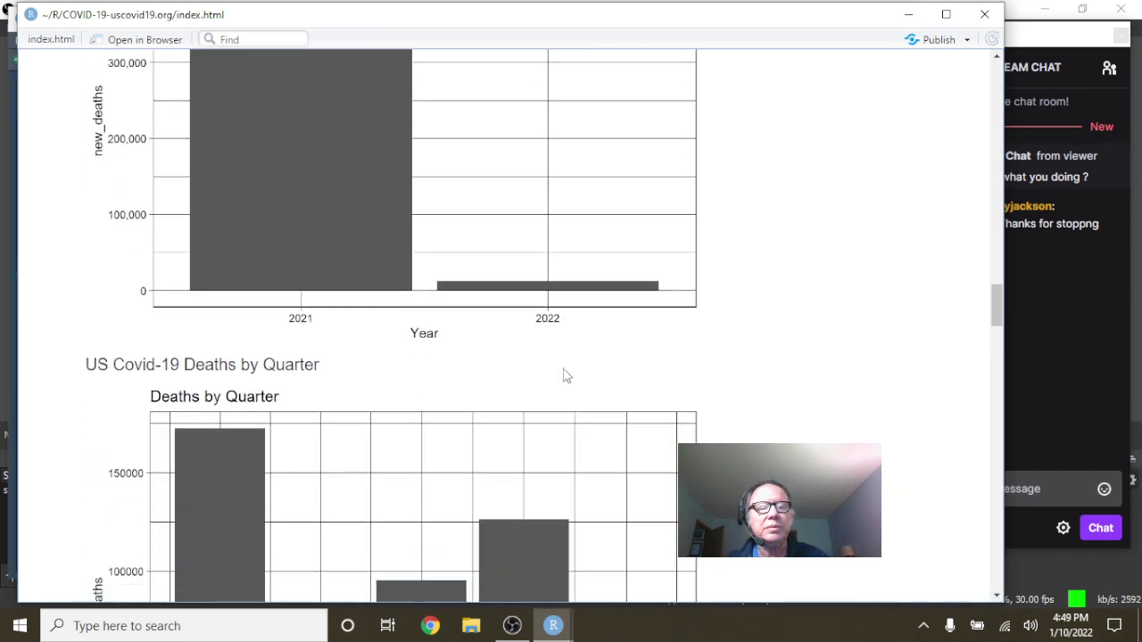
scroll(563, 375, down, 3)
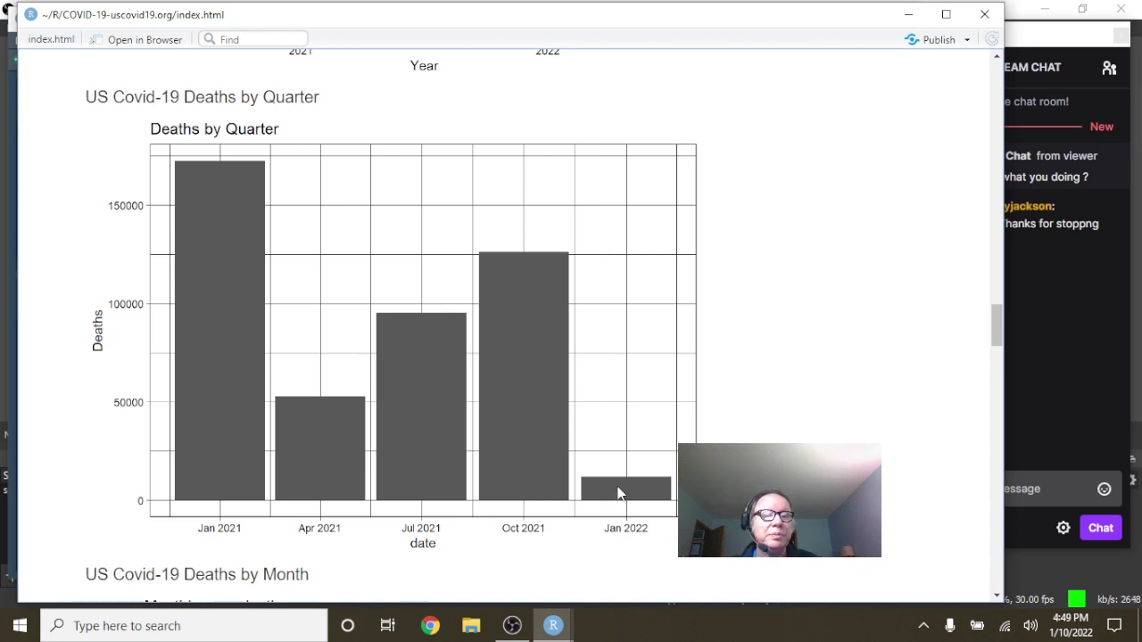
scroll(625, 493, down, 5)
scroll(617, 493, down, 2)
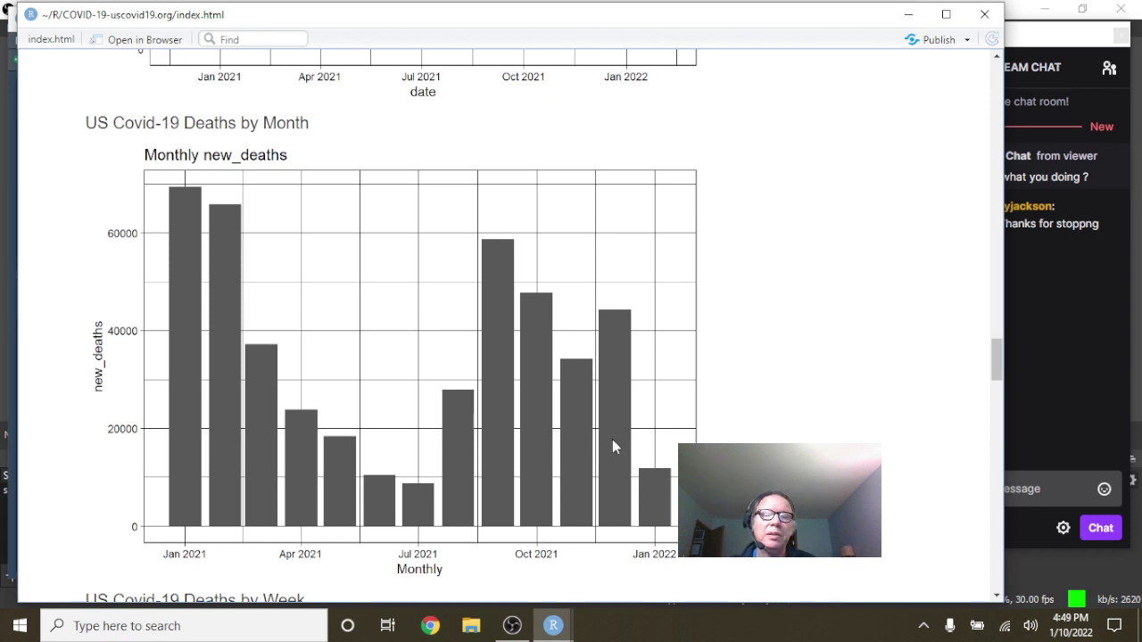
scroll(578, 393, down, 3)
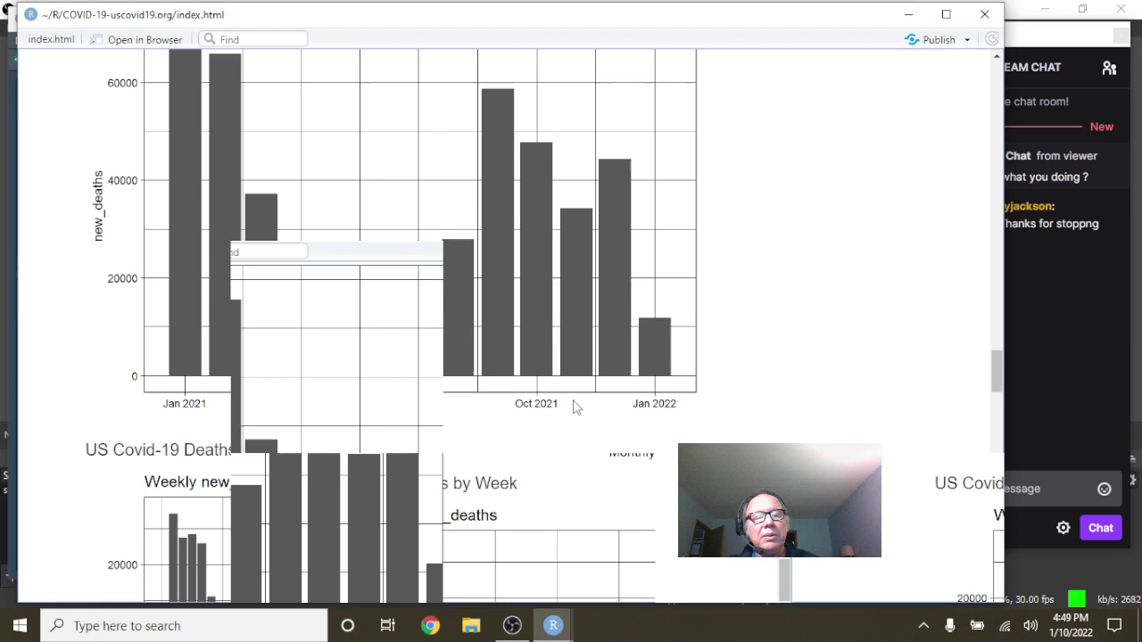
scroll(576, 406, down, 6)
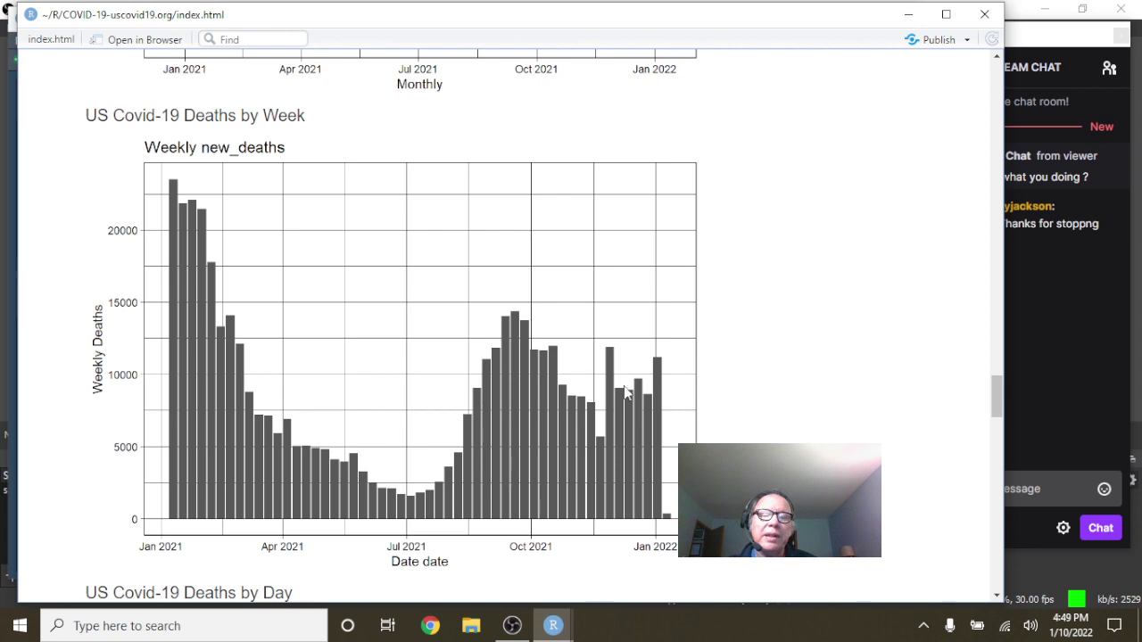
scroll(575, 332, down, 3)
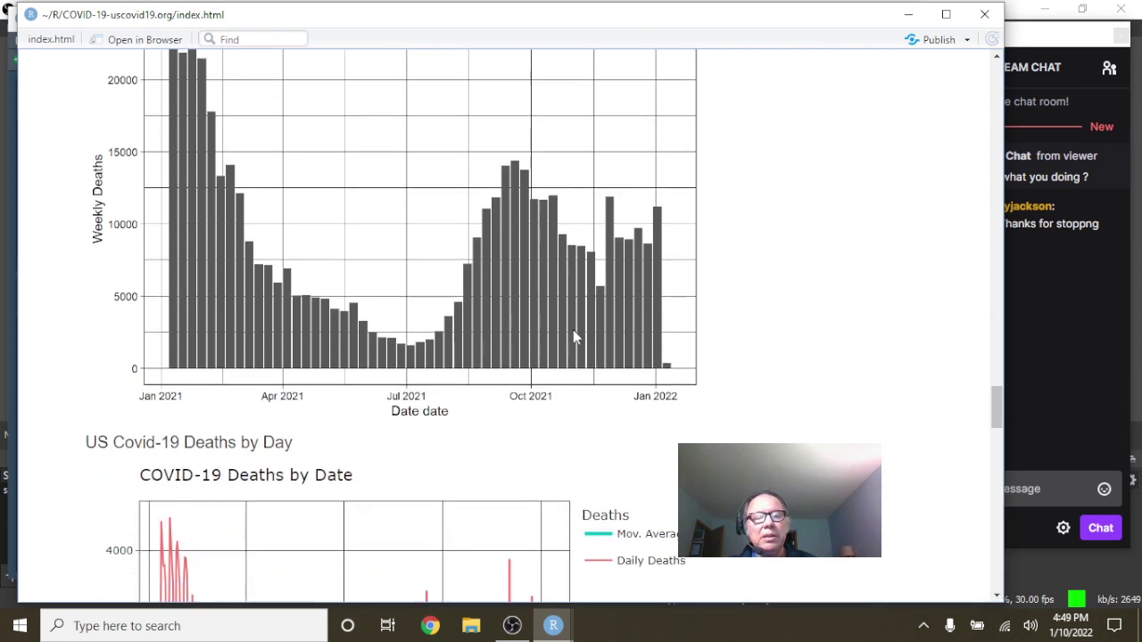
scroll(574, 332, down, 6)
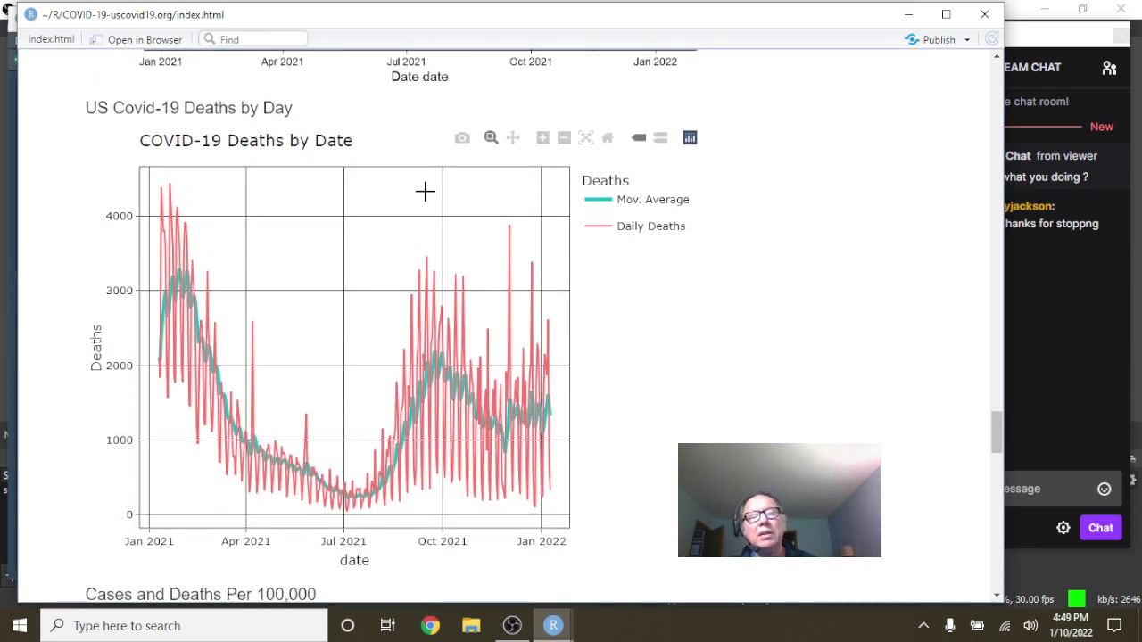
- Zoom the Deaths by Date chart to Oct 2021–Jan 2022, then scroll to 'Cases and Deaths Per 100,000'
drag(411, 178, 600, 567)
mouse_move(523, 410)
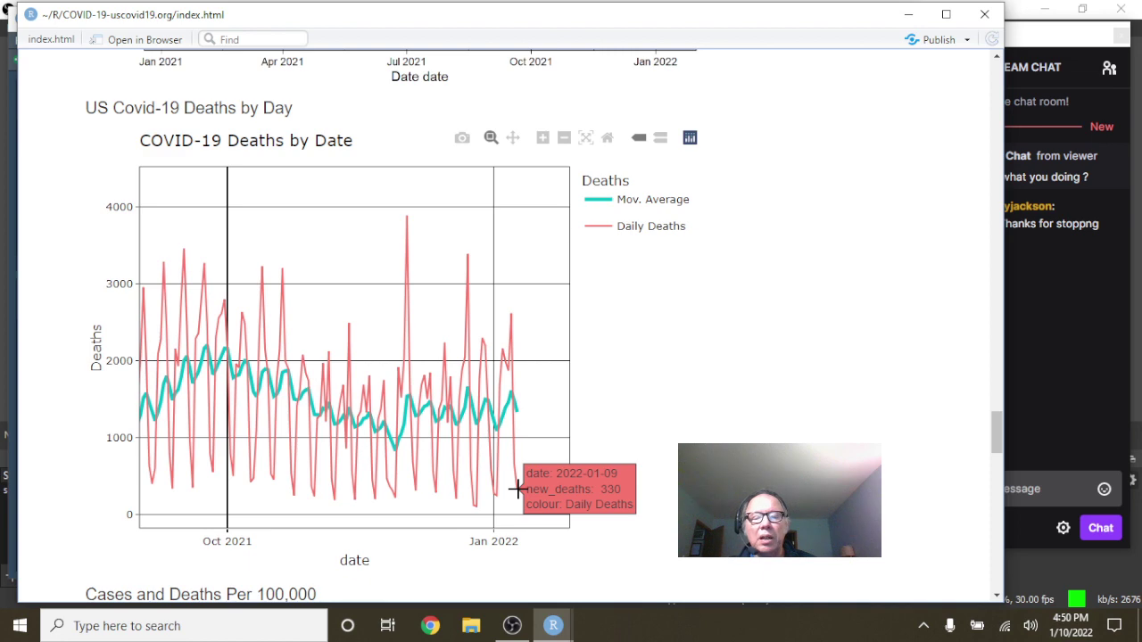
scroll(711, 397, down, 5)
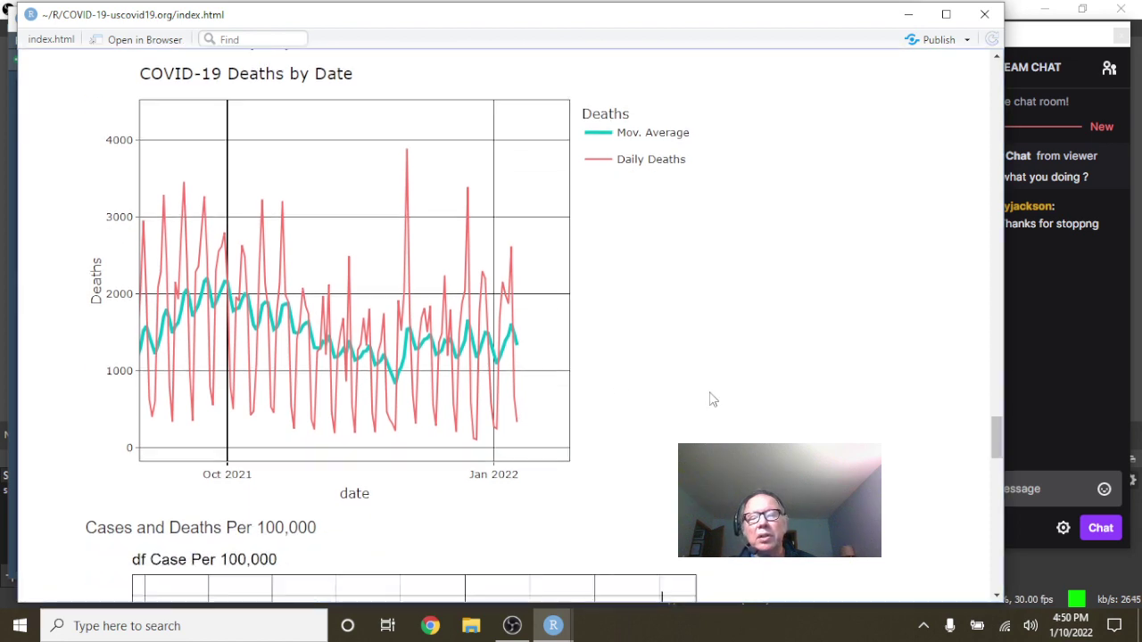
scroll(710, 398, down, 3)
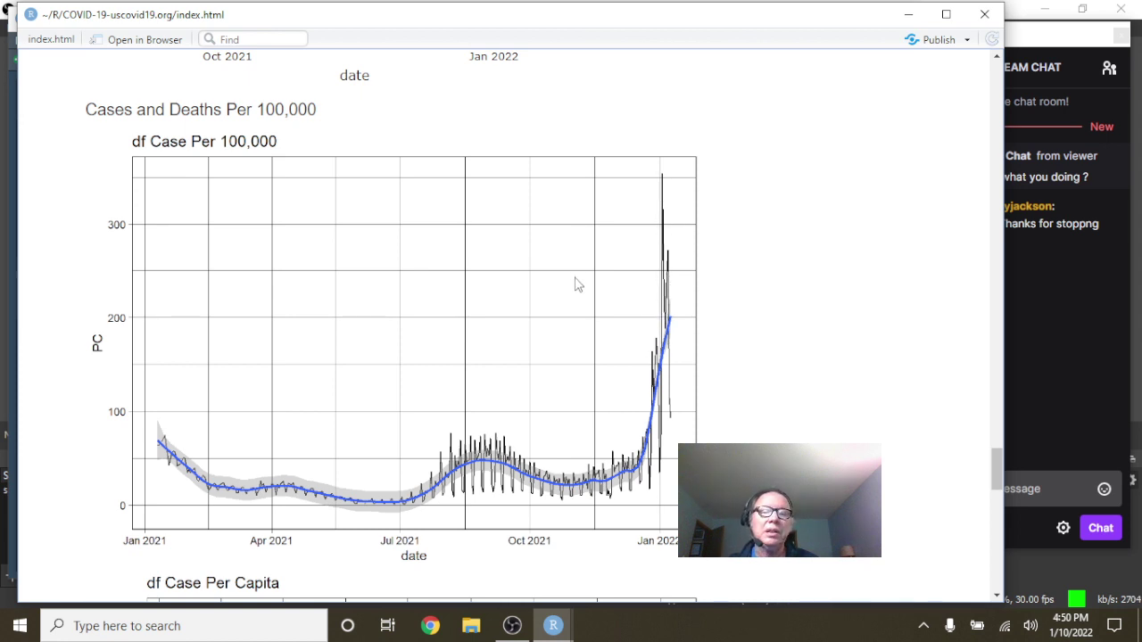
- Scroll past df Case Per Capita and df Deaths Per 100,000 to the final df Deaths Per Capita chart
scroll(576, 285, down, 3)
scroll(576, 286, down, 6)
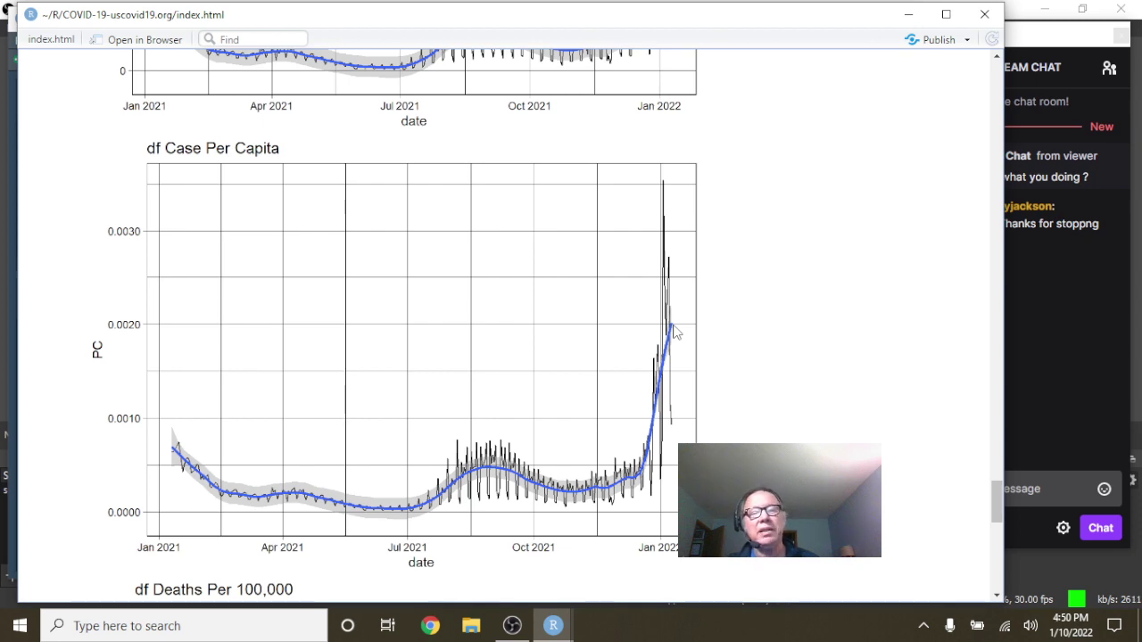
scroll(676, 332, down, 4)
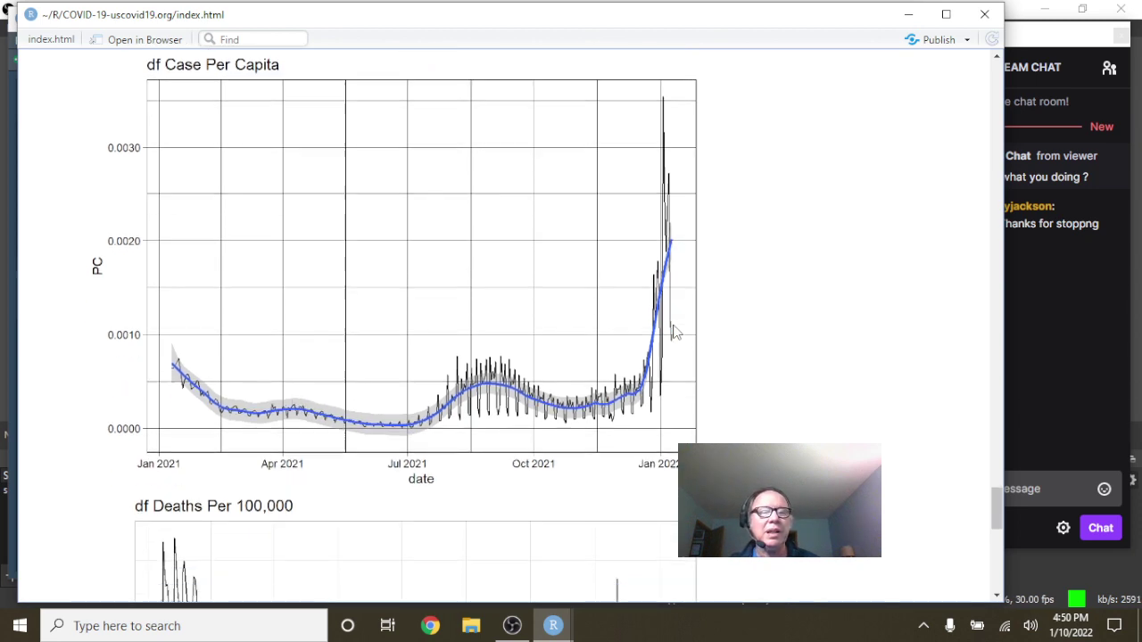
scroll(675, 332, down, 1)
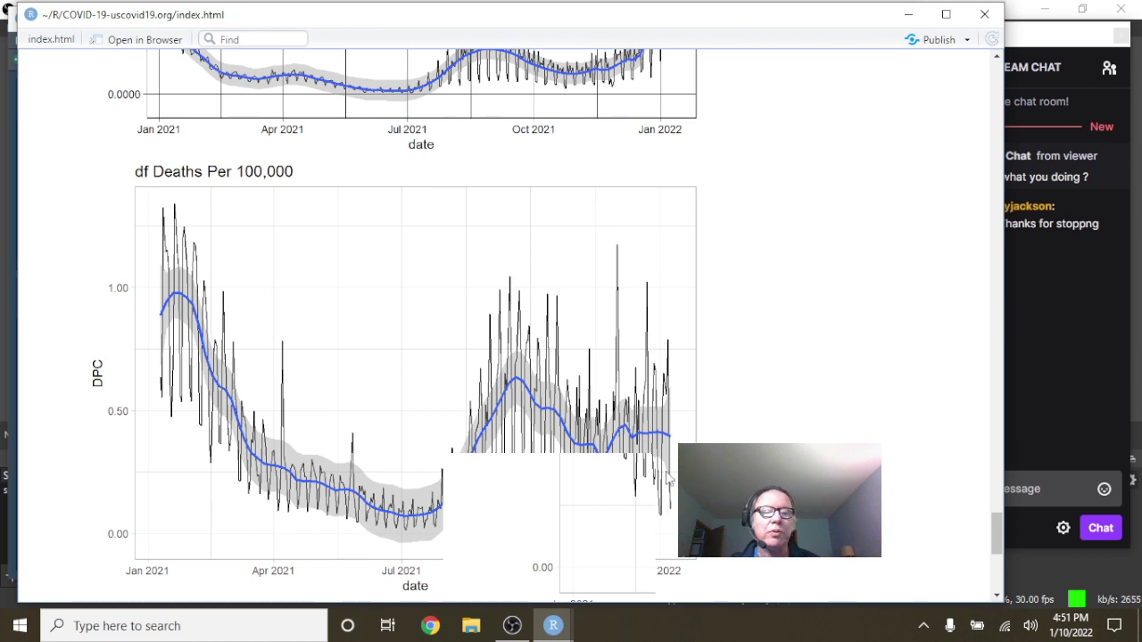
scroll(669, 482, down, 5)
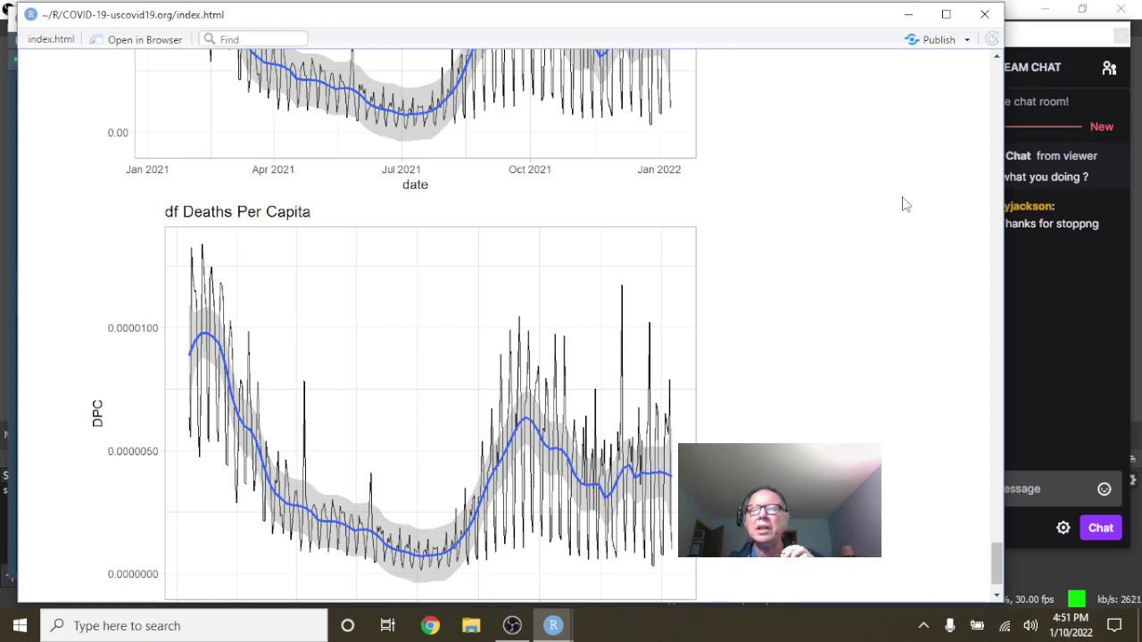
- Close the preview, stage index.html and USA-vaccine-rollout.html in the Git pane, and begin a commit
click(983, 15)
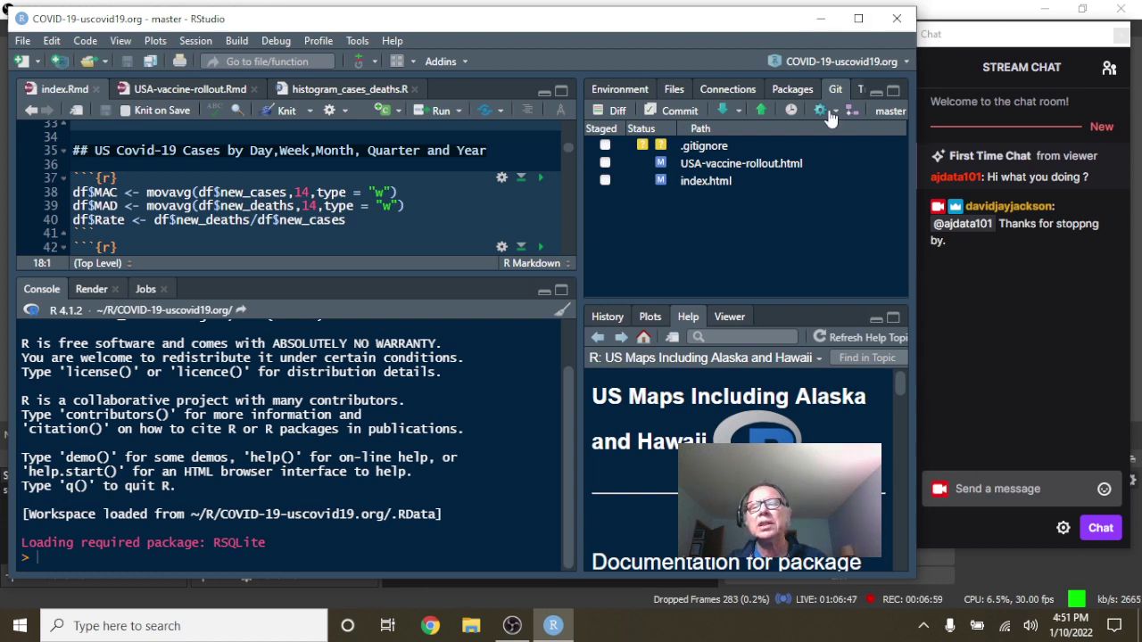
click(605, 163)
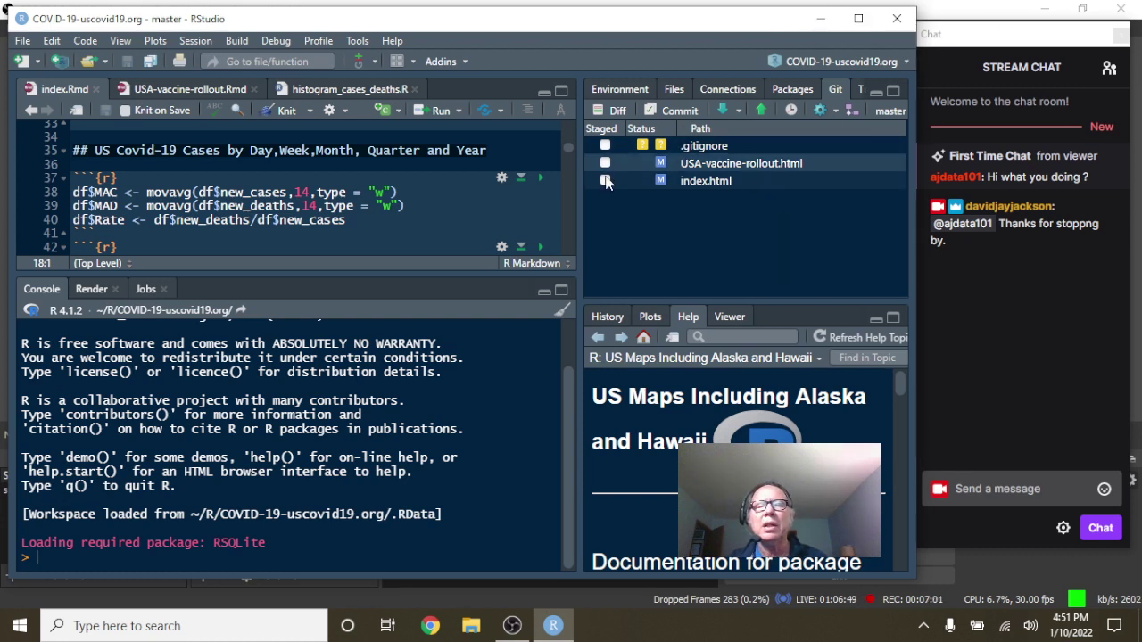
click(605, 180)
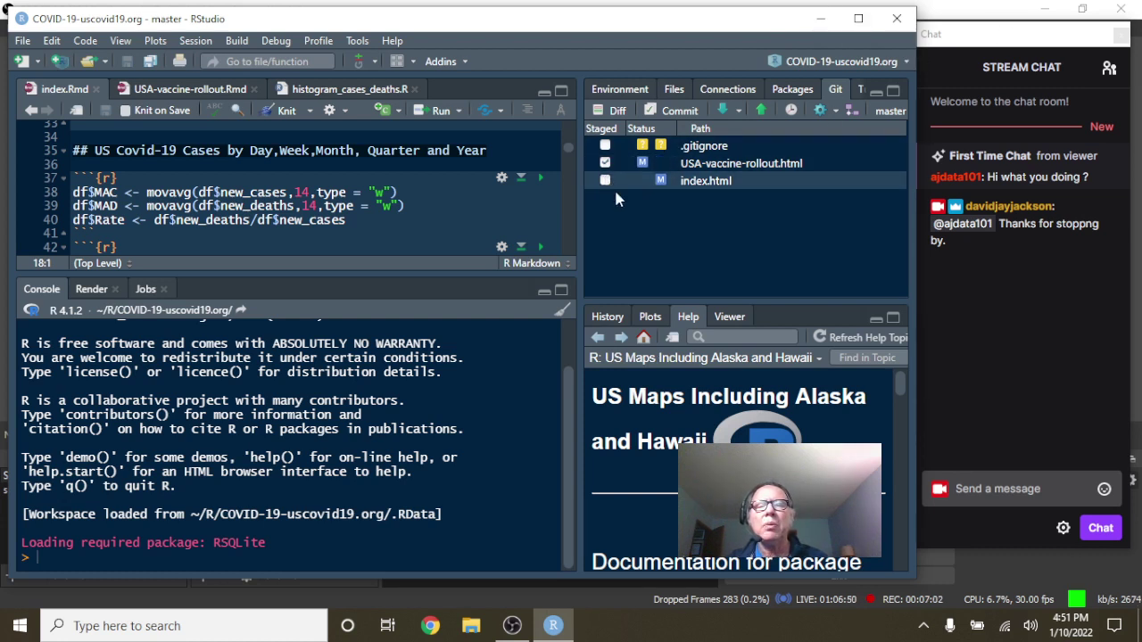
click(668, 113)
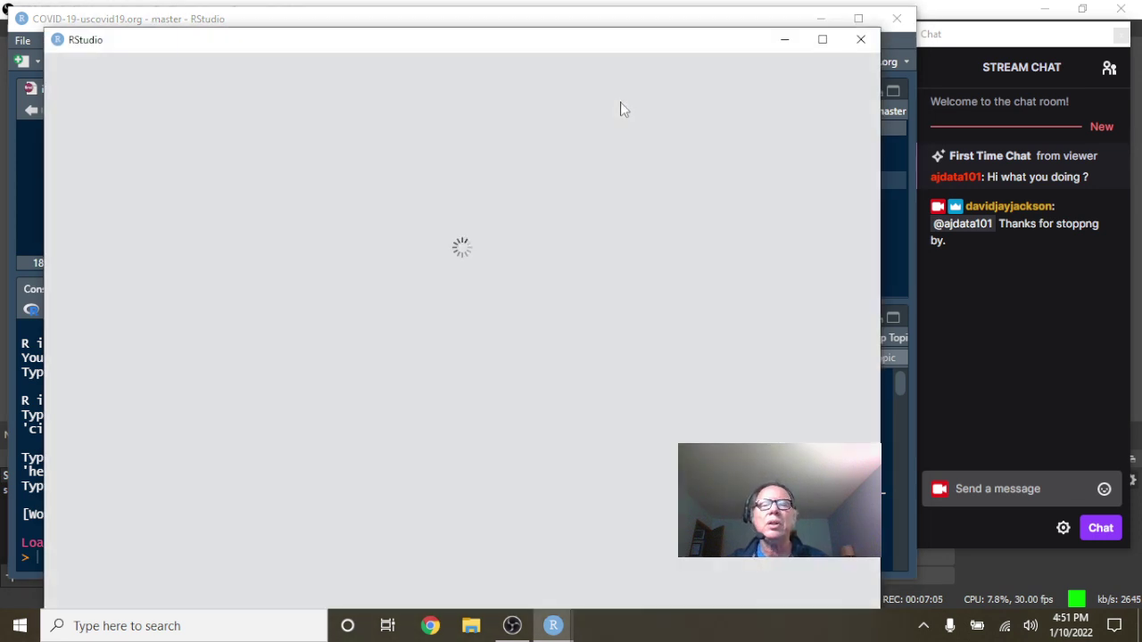